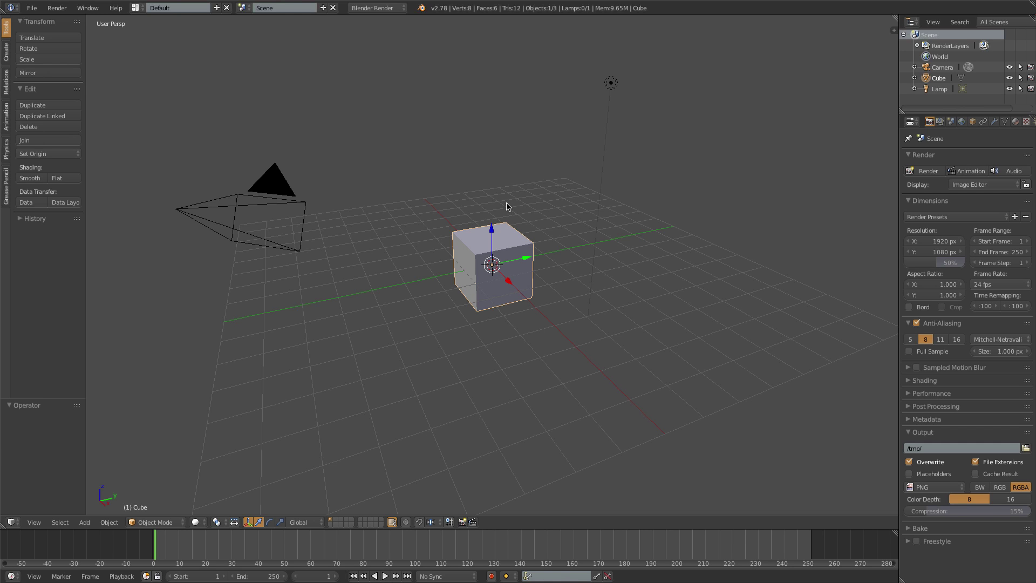
Select the lamp along with the cube and delete both, keeping only the camera.
{"action": "right_click", "coordinate": [612, 83], "text": "shift"}
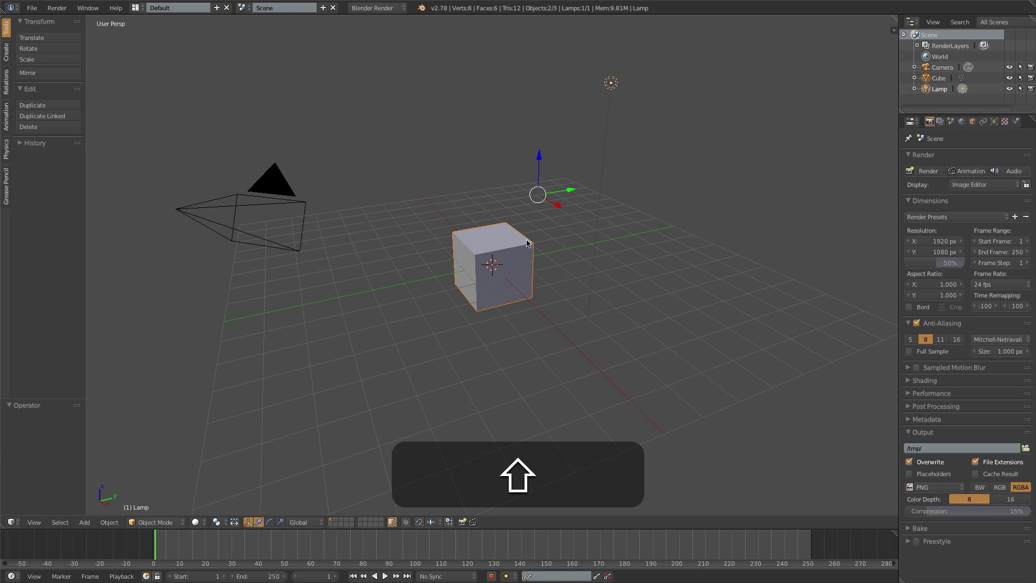
{"action": "key", "text": "x"}
{"action": "left_click", "coordinate": [620, 87]}
Append the Platelegs, Platebody and Helmet objects from Player.blend's Object folder.
{"action": "left_click", "coordinate": [31, 9]}
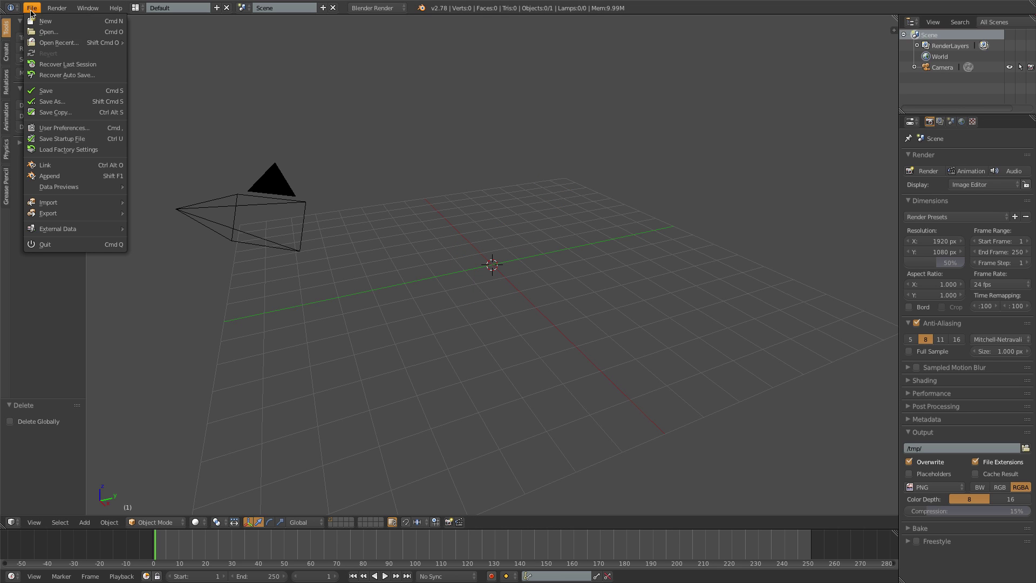
{"action": "left_click", "coordinate": [56, 175]}
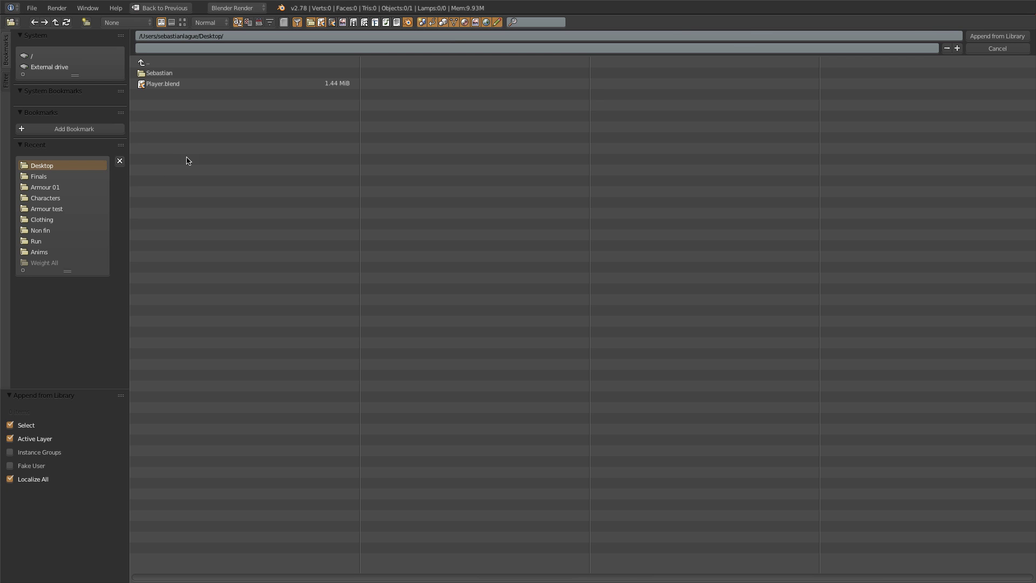
{"action": "left_click", "coordinate": [164, 86]}
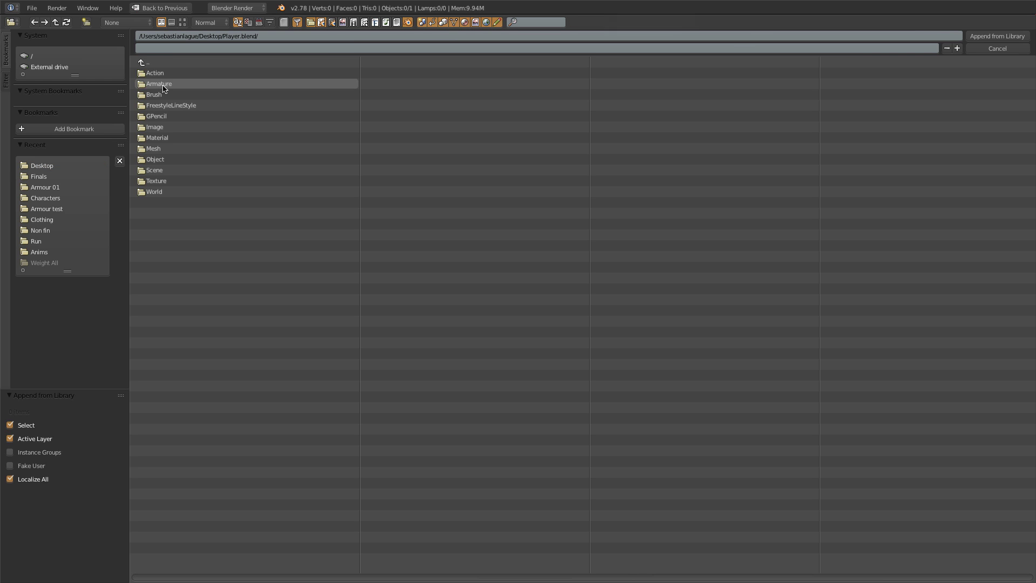
{"action": "left_click", "coordinate": [173, 159]}
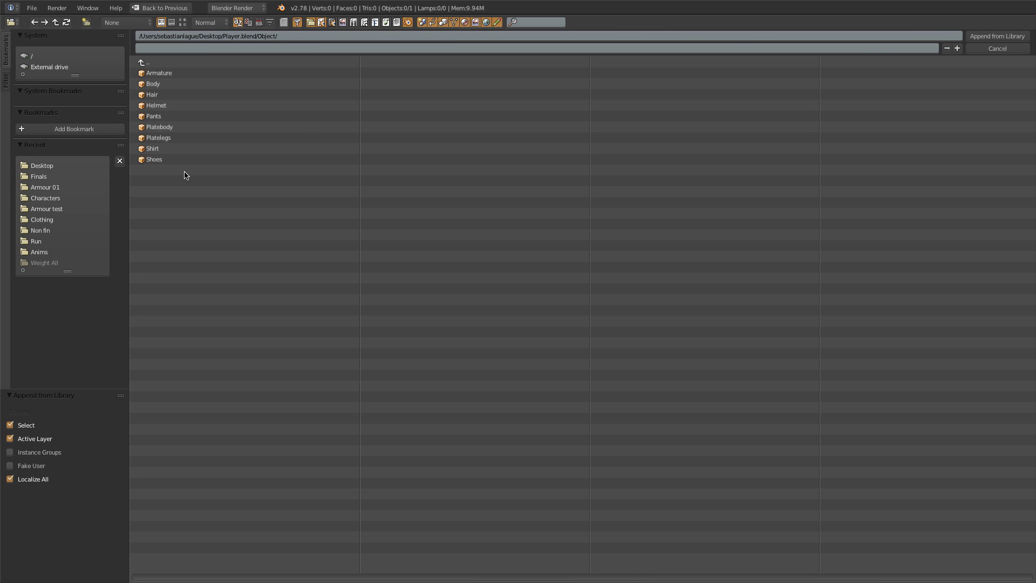
{"action": "left_click", "coordinate": [160, 140]}
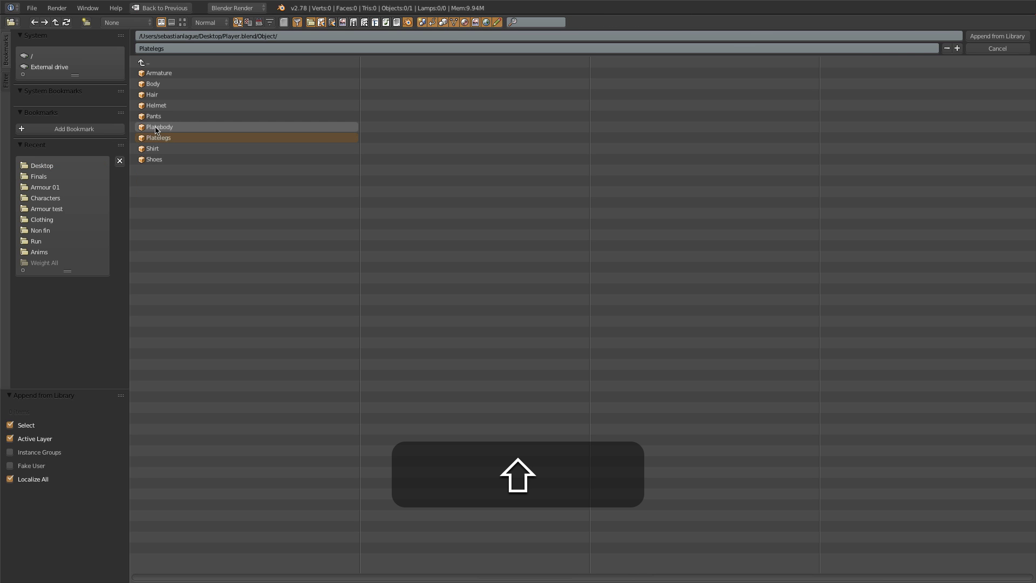
{"action": "left_click", "coordinate": [156, 130], "text": "shift"}
{"action": "left_click", "coordinate": [161, 106], "text": "shift"}
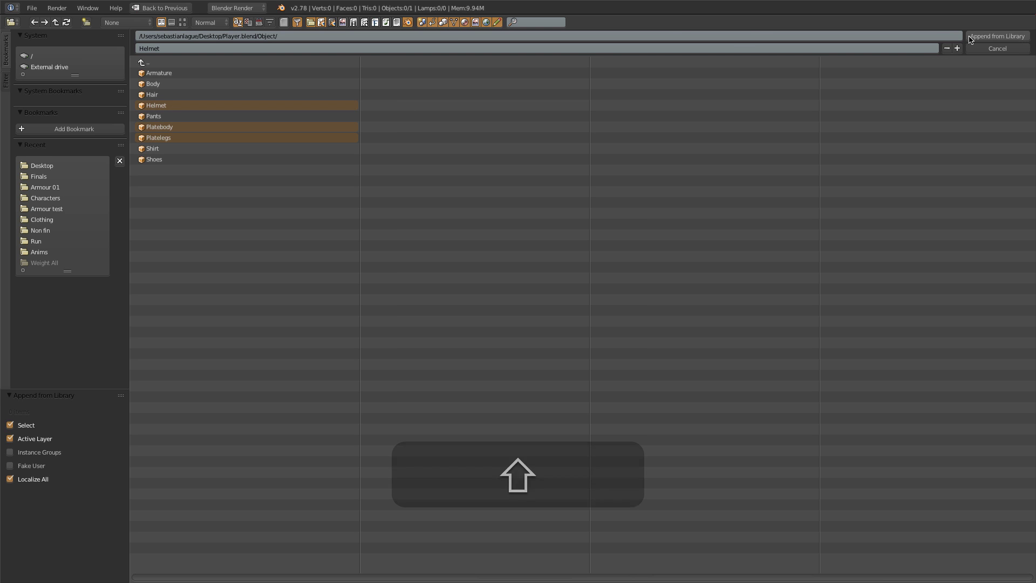
{"action": "left_click", "coordinate": [971, 37]}
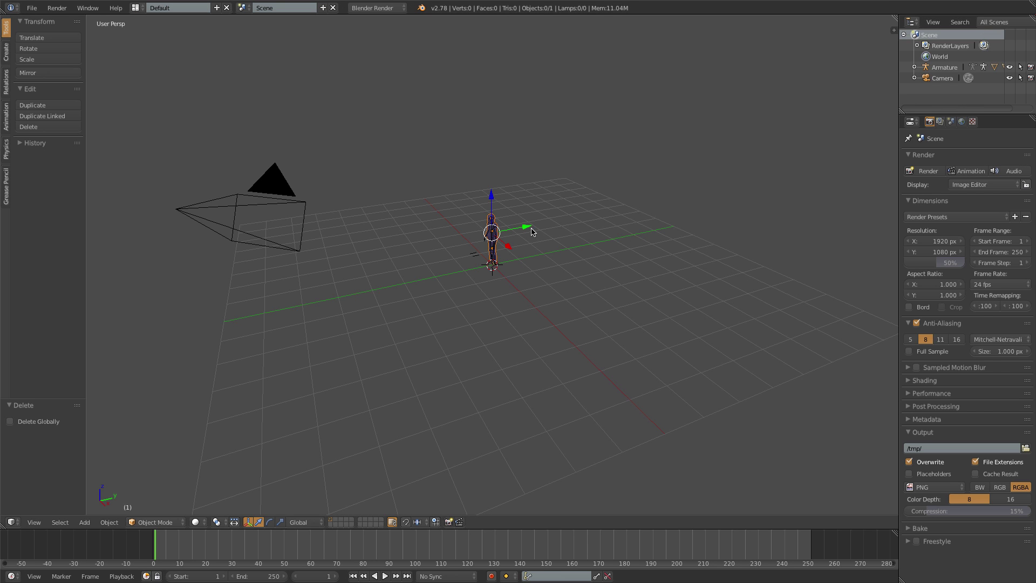
Box-select all the appended character parts and clear their location to the world origin.
{"action": "scroll", "coordinate": [532, 232], "scroll_direction": "up", "scroll_amount": 5}
{"action": "middle_click_drag", "start_coordinate": [546, 232], "coordinate": [567, 234]}
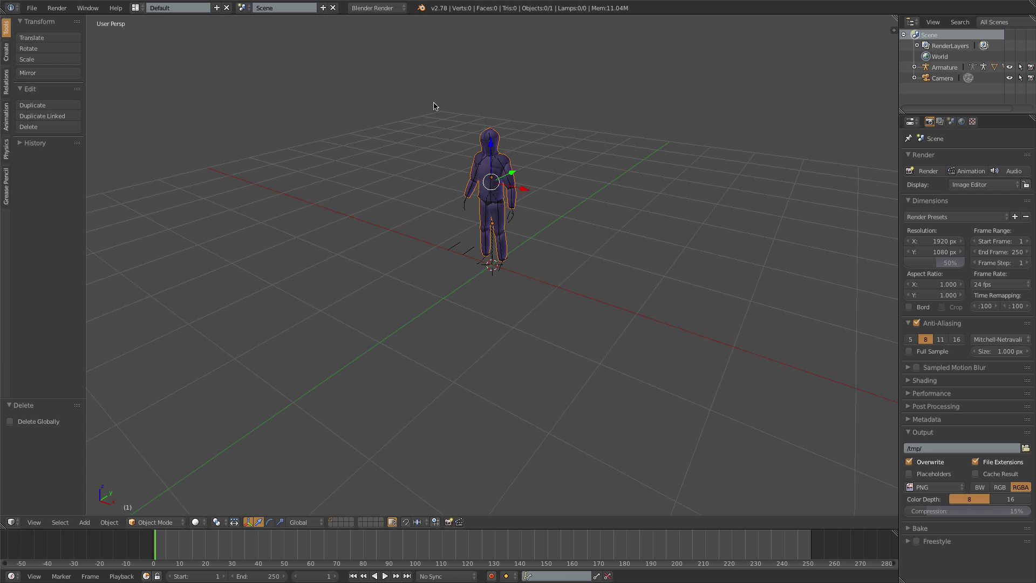
{"action": "key", "text": "a"}
{"action": "key", "text": "b"}
{"action": "left_click_drag", "start_coordinate": [434, 106], "coordinate": [543, 282]}
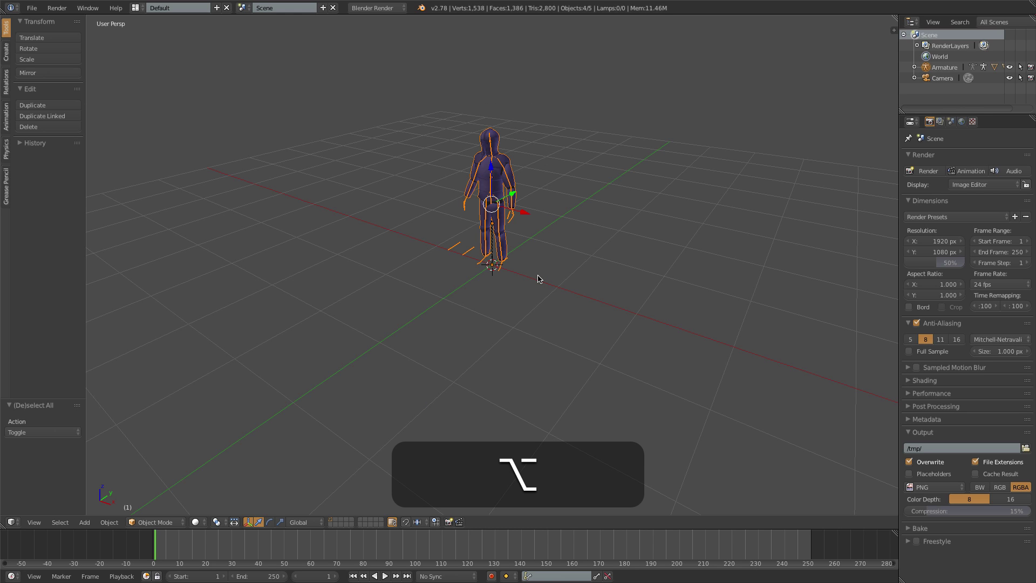
{"action": "key", "text": "alt+g"}
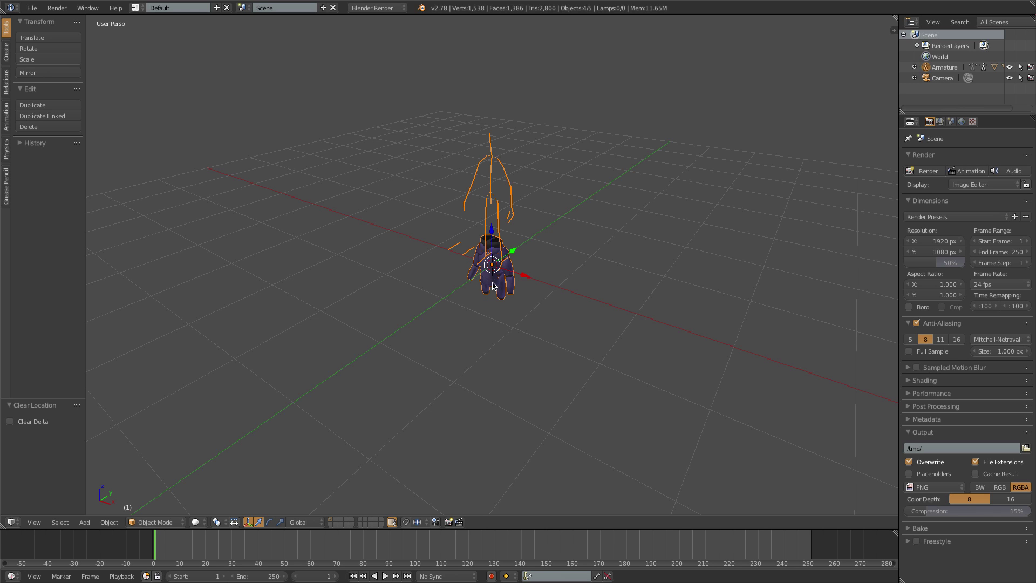
Delete the armature, then select the Platelegs.
{"action": "right_click", "coordinate": [486, 222]}
{"action": "key", "text": "x"}
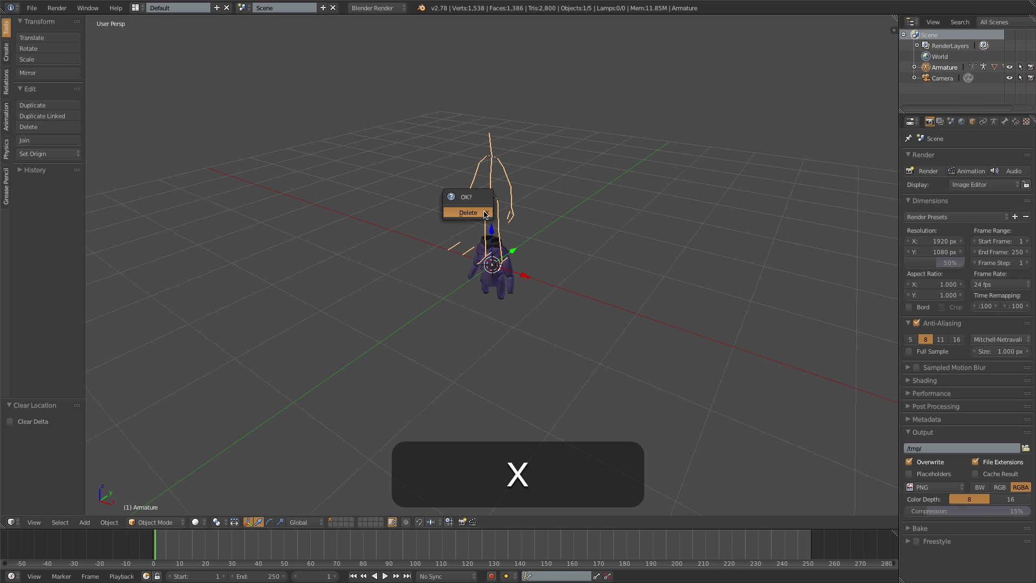
{"action": "left_click", "coordinate": [484, 215]}
{"action": "right_click", "coordinate": [492, 286]}
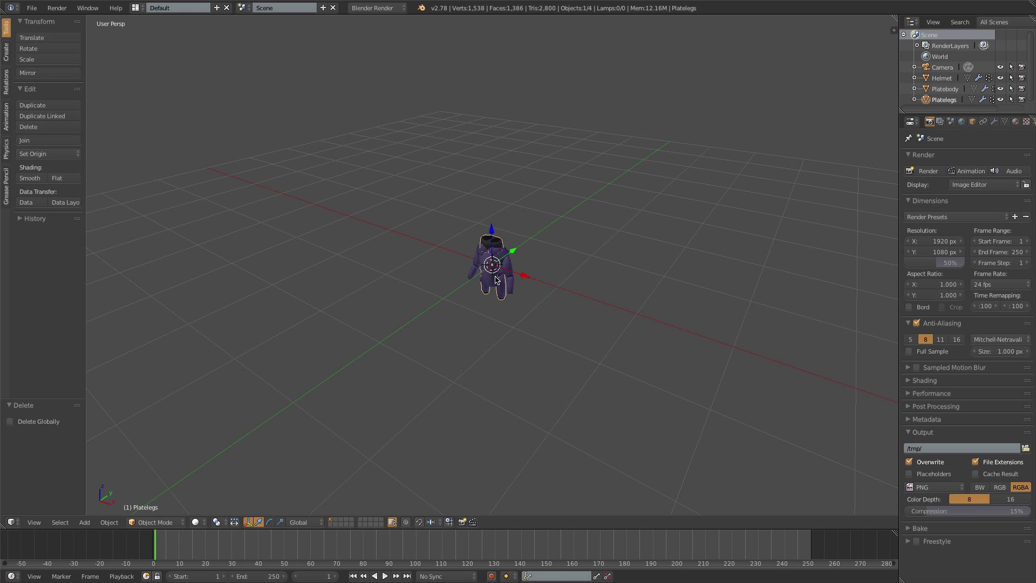
Move the Platebody and the Helmet to layer 2.
{"action": "key", "text": "m"}
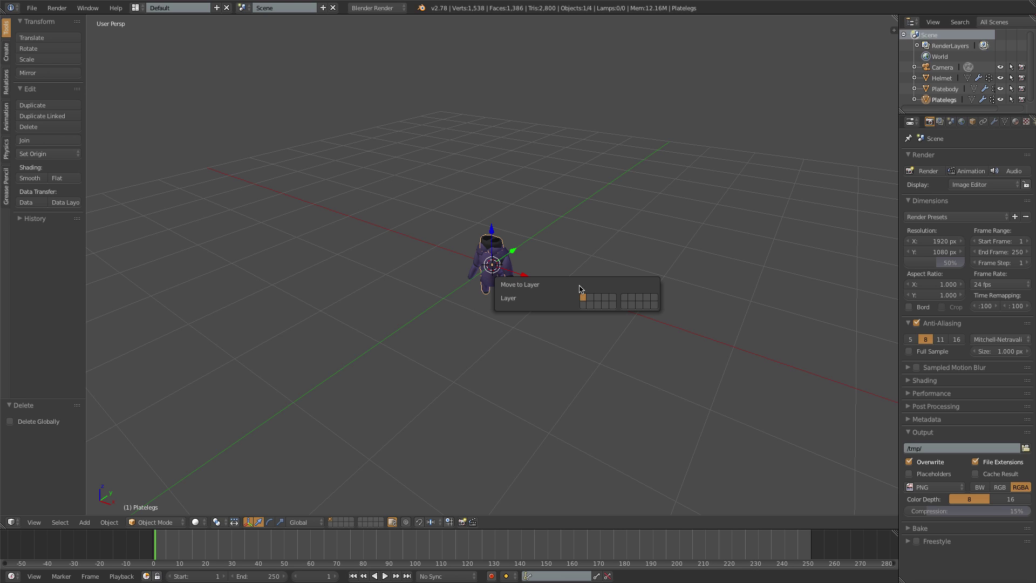
{"action": "right_click", "coordinate": [512, 260]}
{"action": "key", "text": "m"}
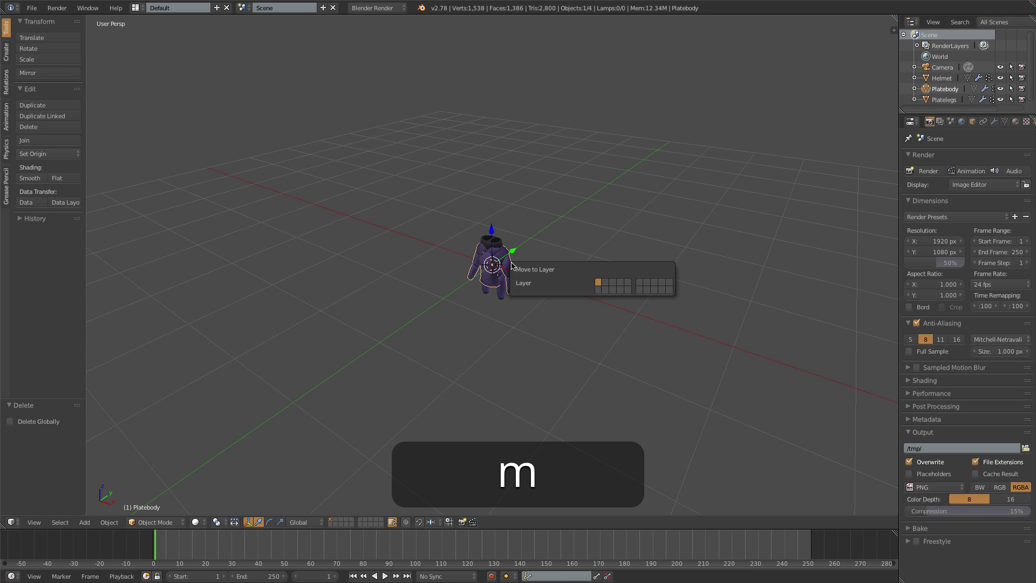
{"action": "left_click", "coordinate": [606, 286]}
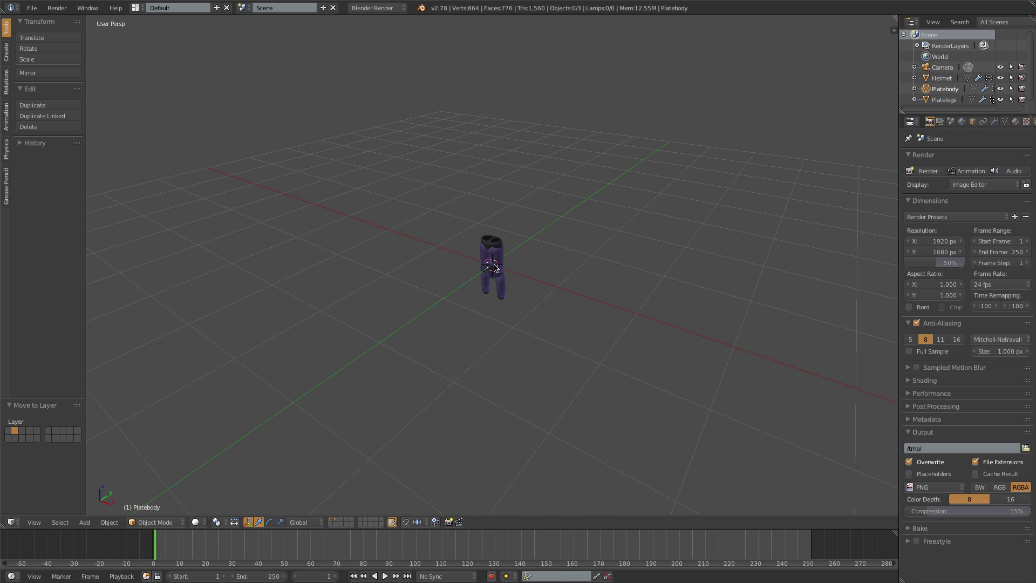
{"action": "right_click", "coordinate": [495, 267]}
{"action": "key", "text": "m"}
{"action": "left_click", "coordinate": [586, 287]}
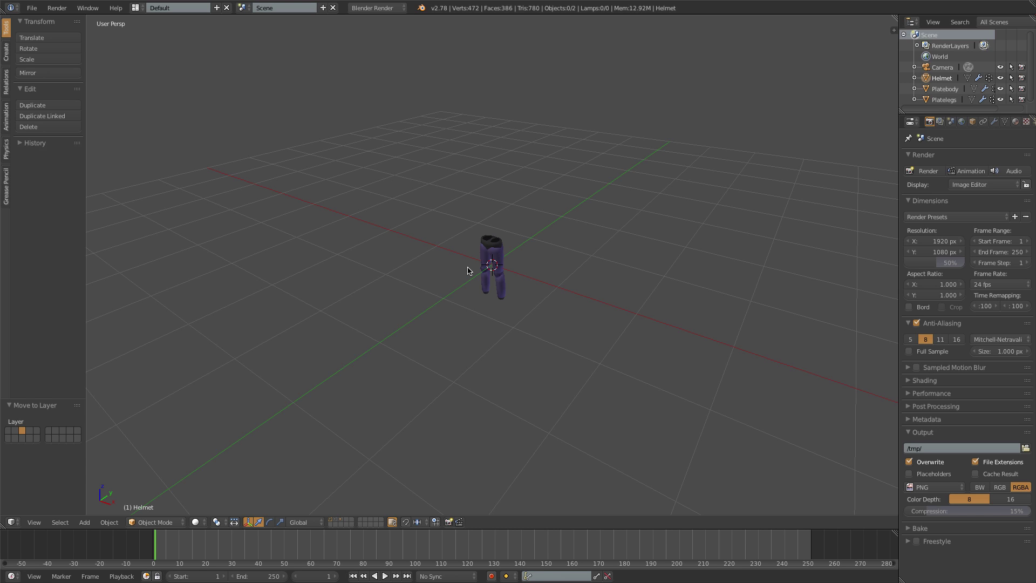
Align the camera to the front view and set render resolution to 800 × 800 px.
{"action": "key", "text": "1"}
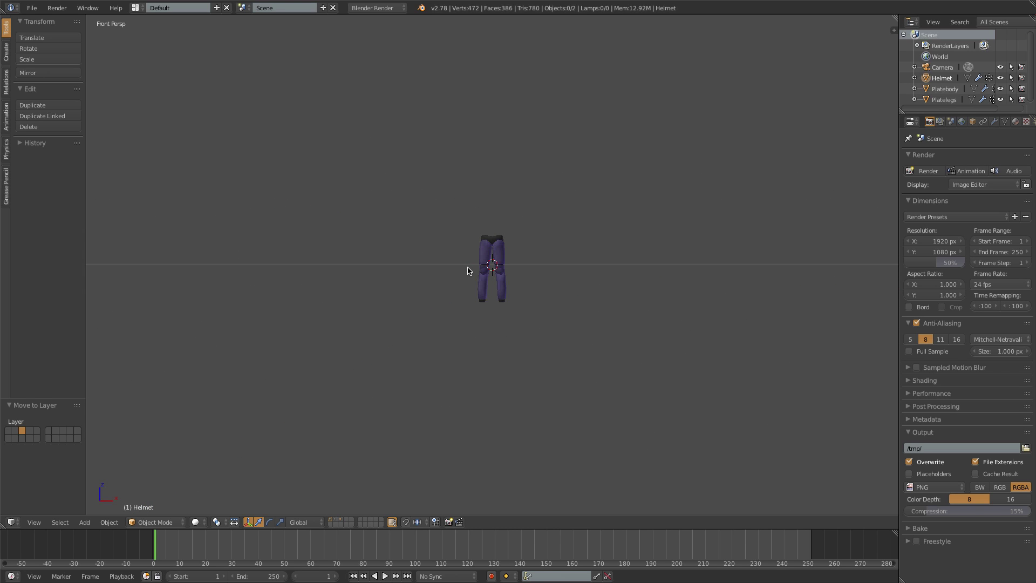
{"action": "key", "text": "ctrl+alt+KP_0"}
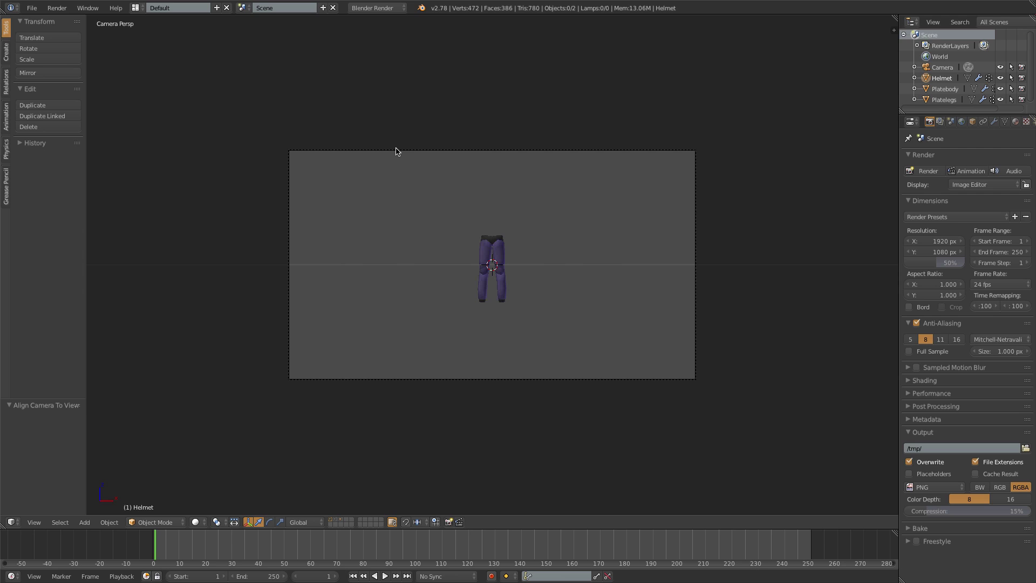
{"action": "left_click", "coordinate": [928, 243]}
{"action": "type", "text": "800"}
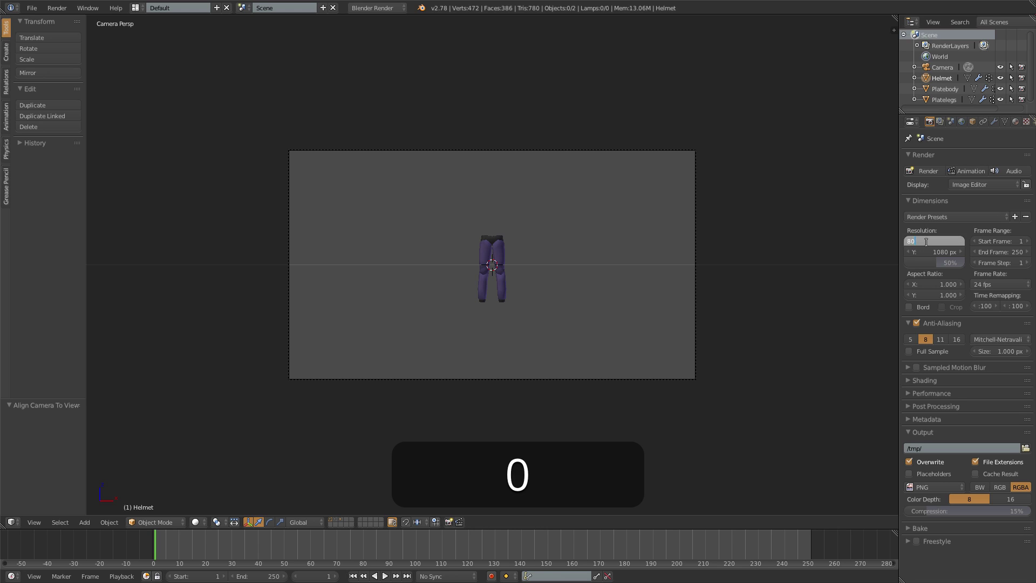
{"action": "key", "text": "Tab"}
{"action": "type", "text": "800"}
{"action": "key", "text": "Return"}
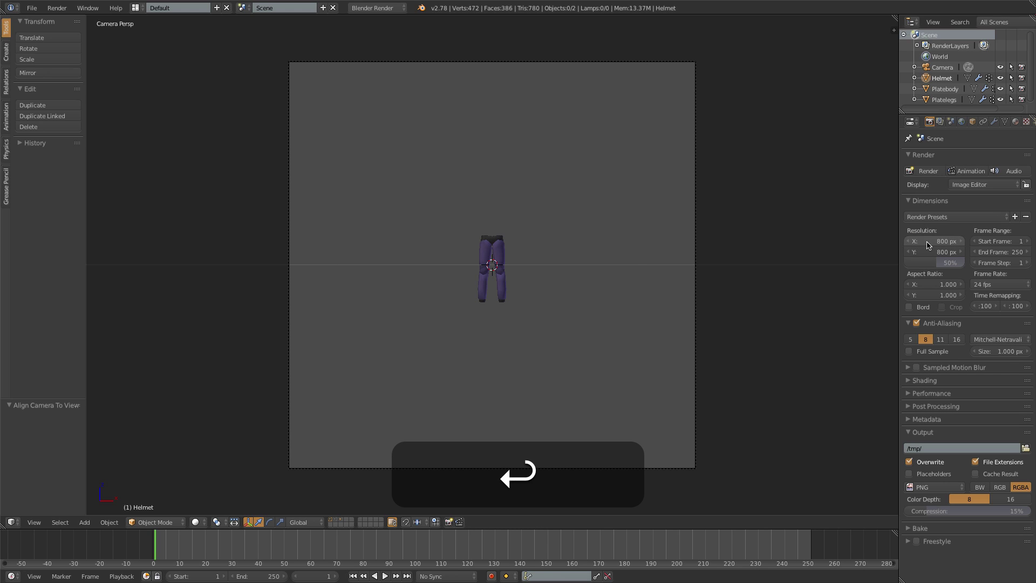
Scale up and raise the Platelegs along Z to fill the camera frame, then test render.
{"action": "right_click", "coordinate": [491, 246]}
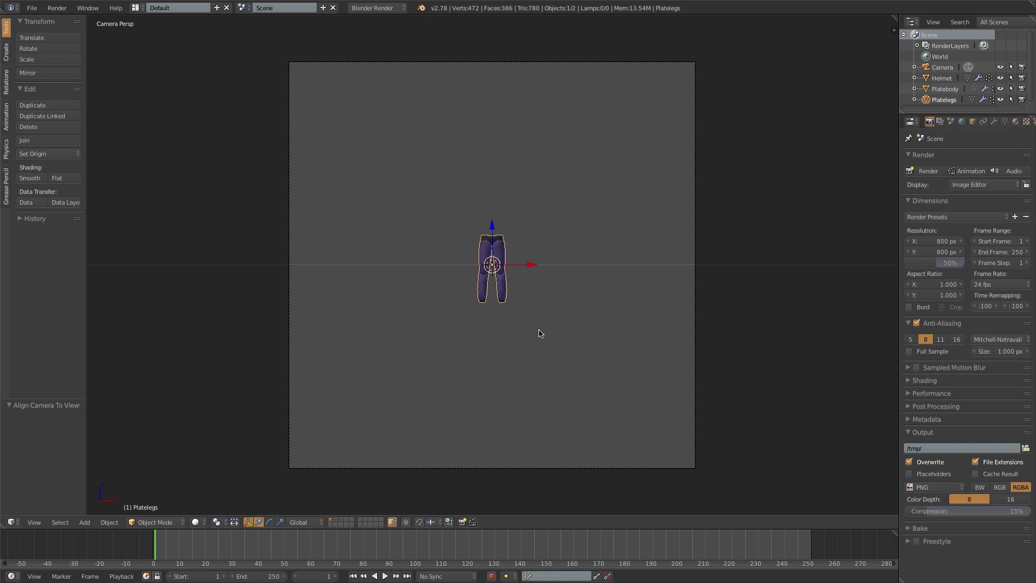
{"action": "key", "text": "s"}
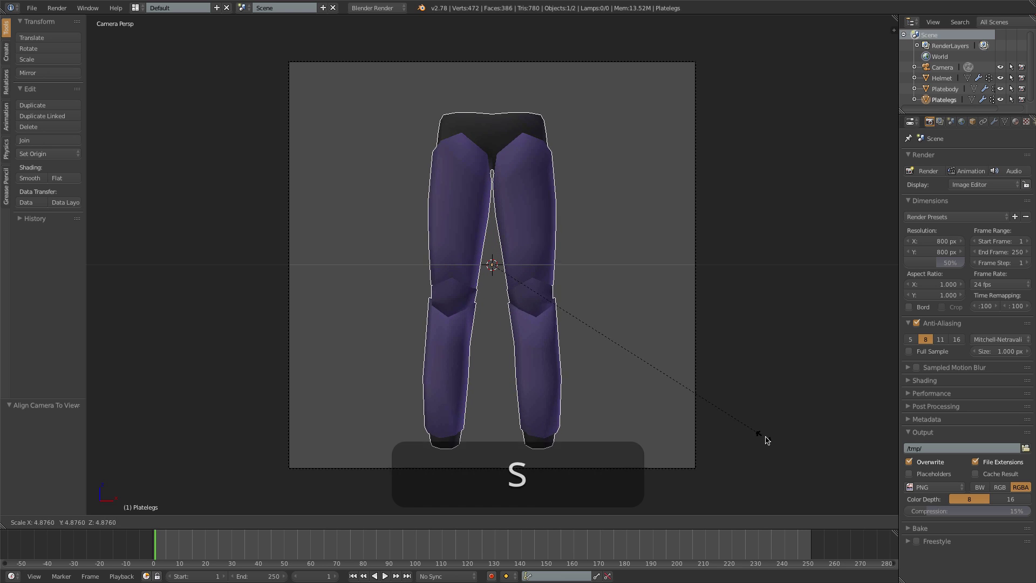
{"action": "left_click", "coordinate": [778, 447]}
{"action": "key", "text": "g"}
{"action": "key", "text": "z"}
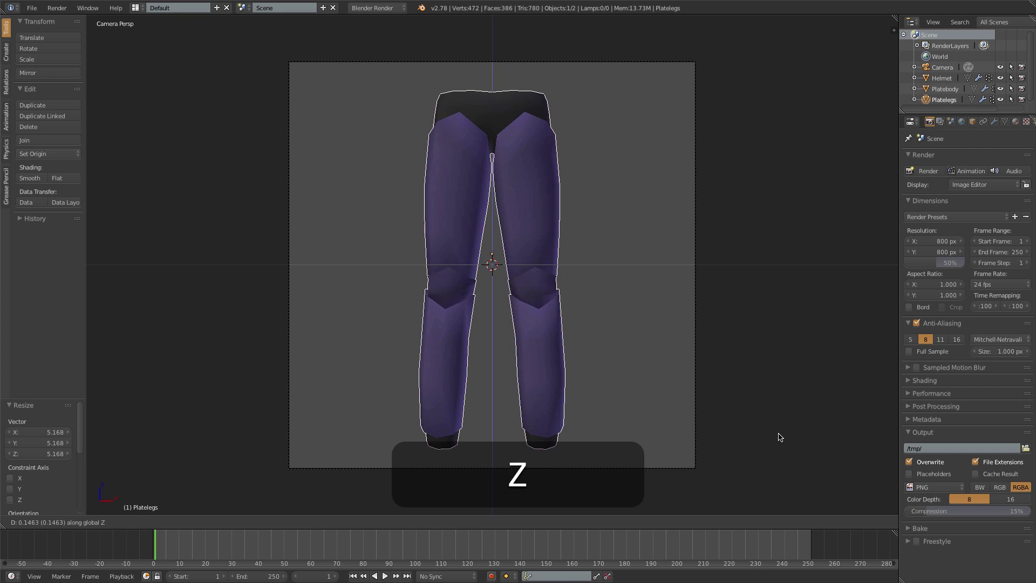
{"action": "left_click", "coordinate": [778, 431]}
{"action": "key", "text": "s"}
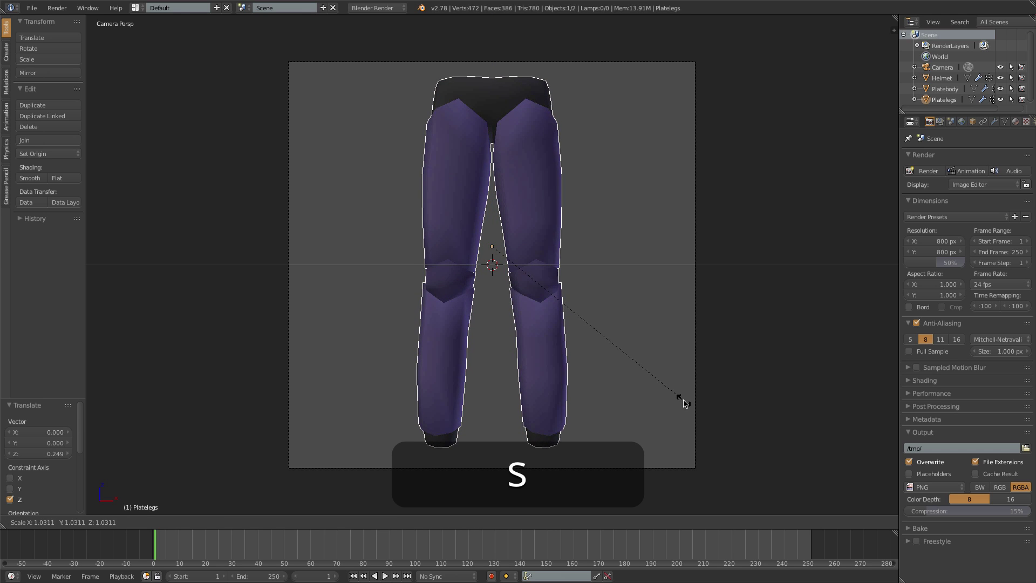
{"action": "left_click", "coordinate": [682, 398]}
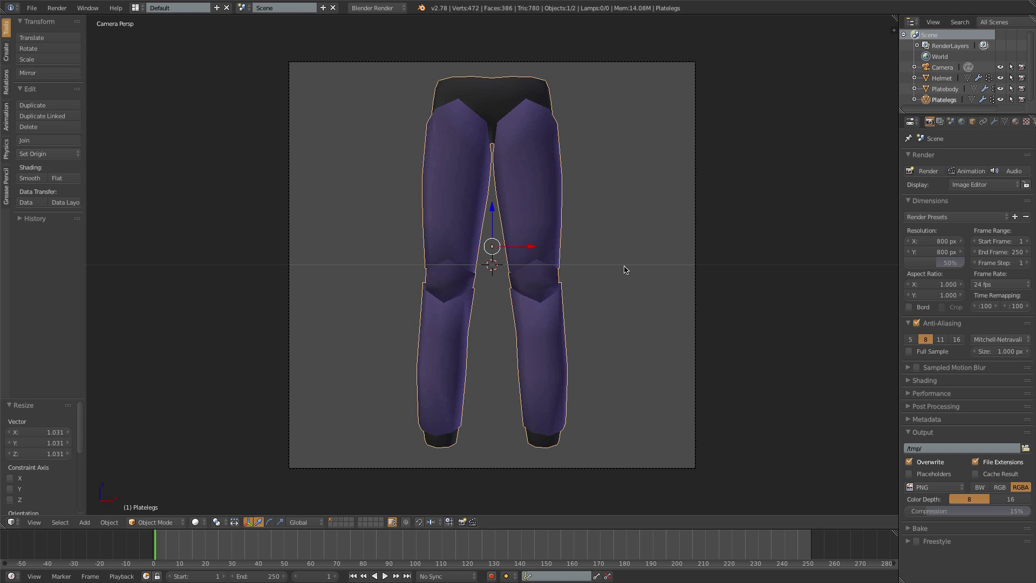
{"action": "left_click", "coordinate": [925, 172]}
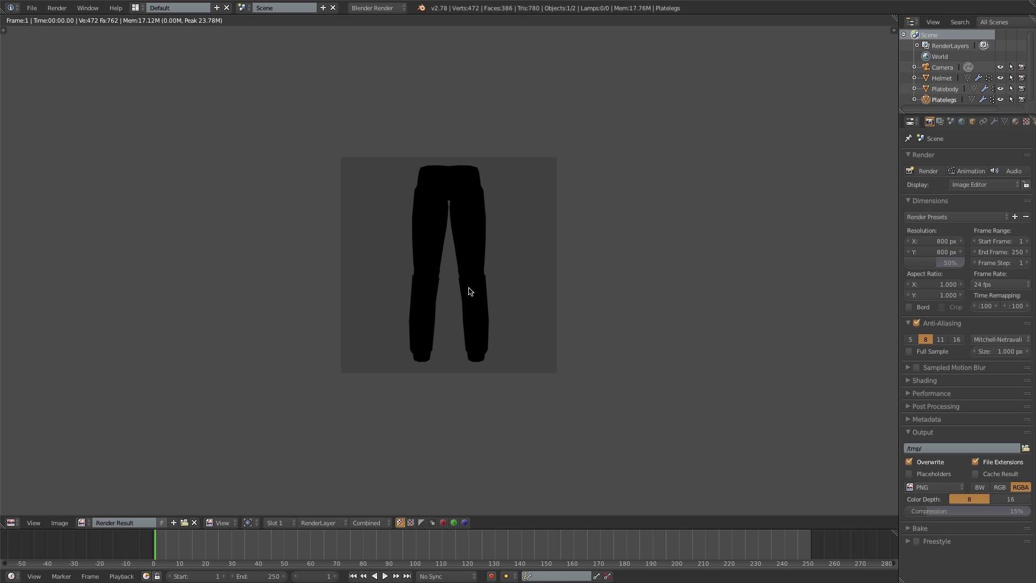
Enable world ambient occlusion with factor 0.8 and re-render the Platelegs.
{"action": "left_click", "coordinate": [961, 122]}
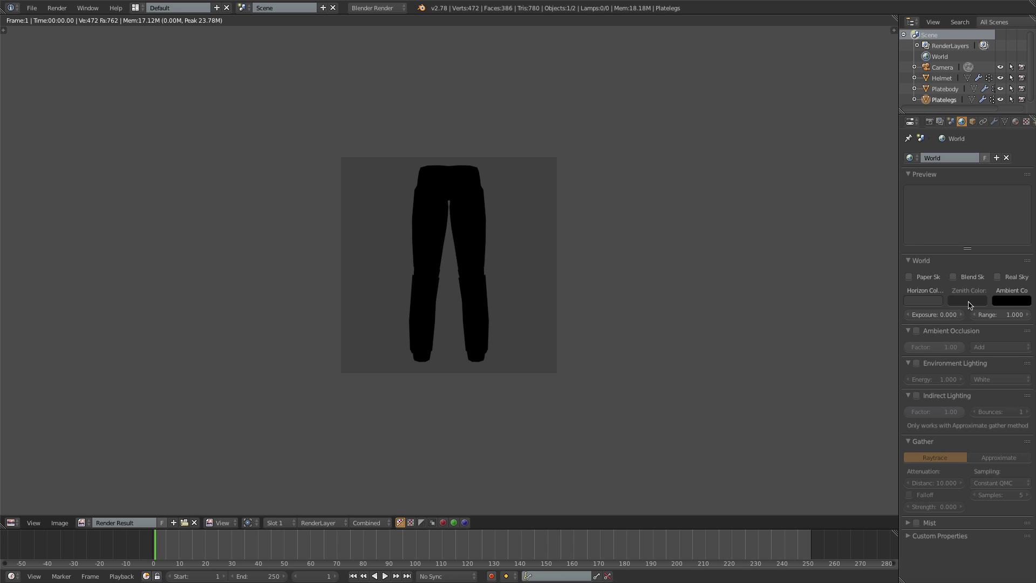
{"action": "left_click", "coordinate": [916, 331]}
{"action": "left_click", "coordinate": [940, 348]}
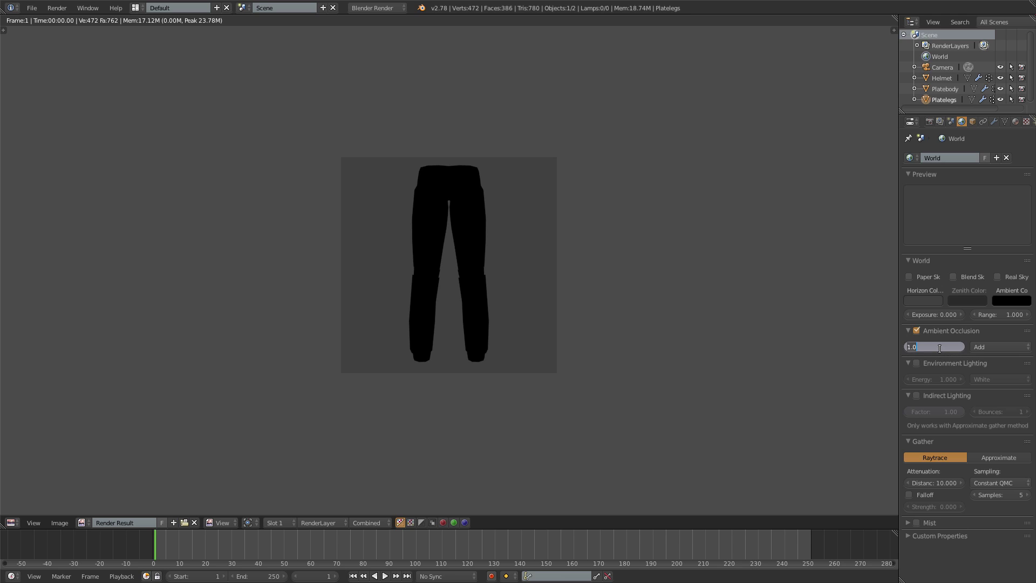
{"action": "type", "text": "0.8"}
{"action": "key", "text": "Return"}
{"action": "key", "text": "F12"}
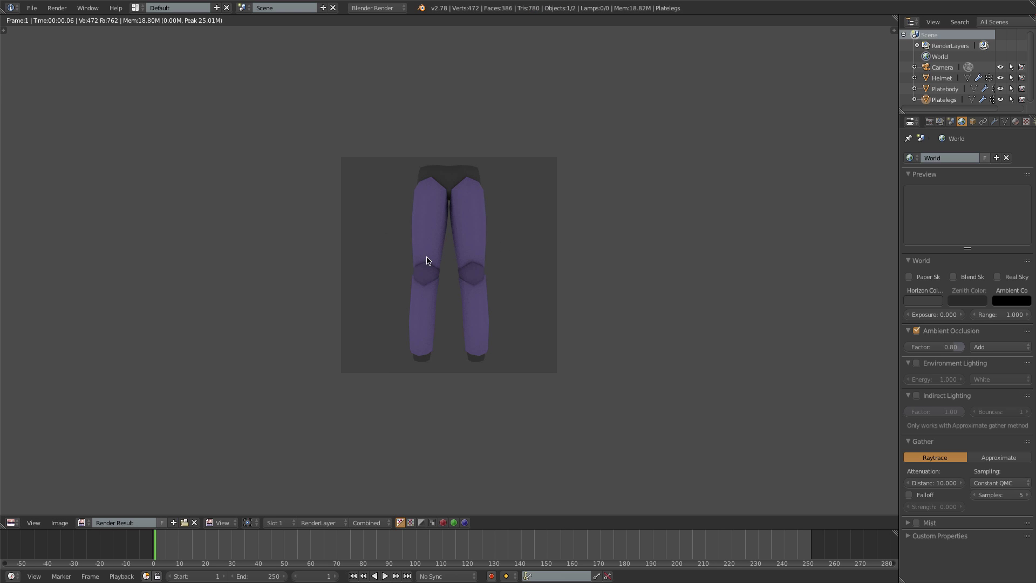
Set the render Shading alpha mode to Transparent.
{"action": "left_click", "coordinate": [930, 122]}
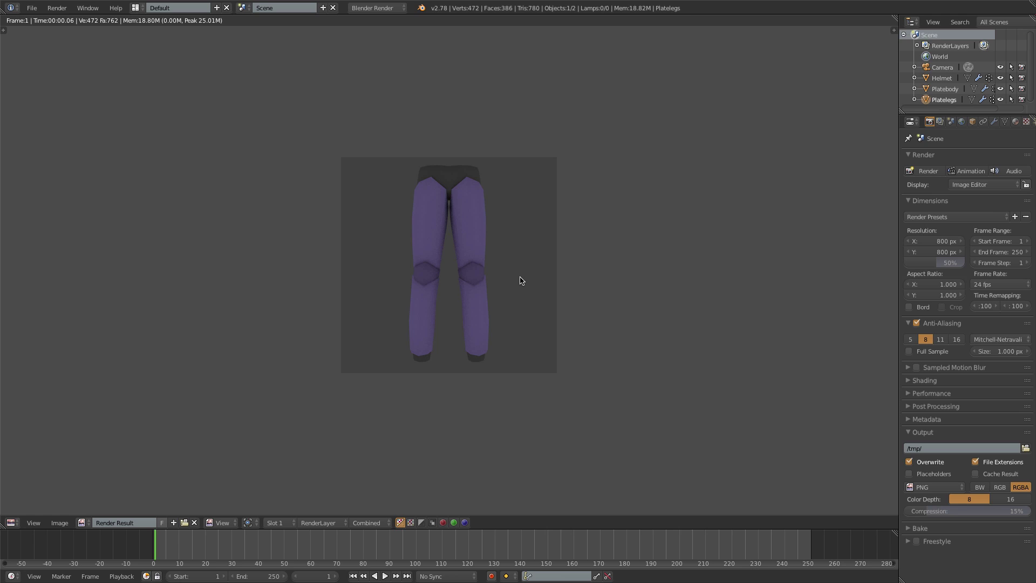
{"action": "left_click", "coordinate": [910, 382]}
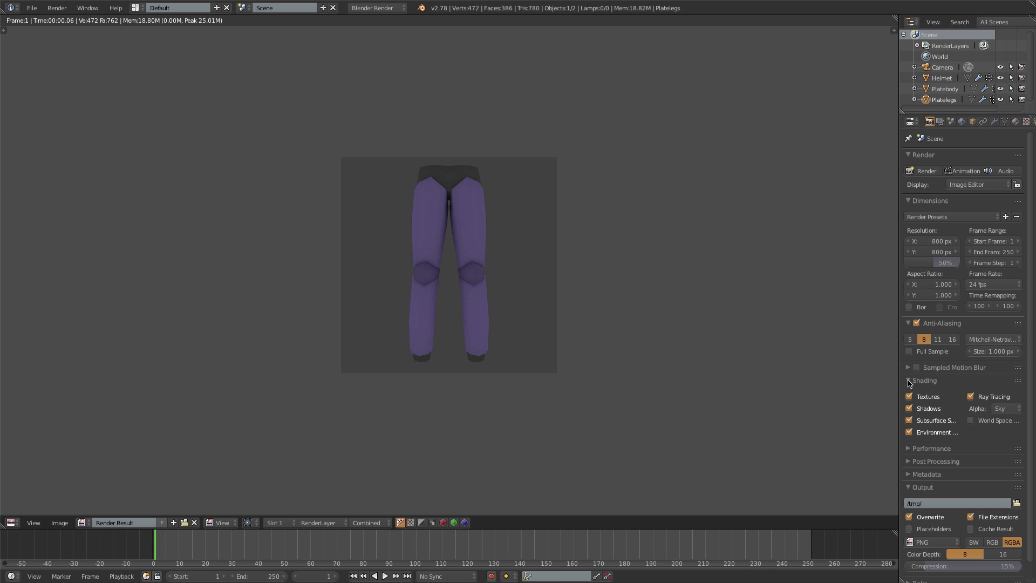
{"action": "left_click", "coordinate": [1004, 409]}
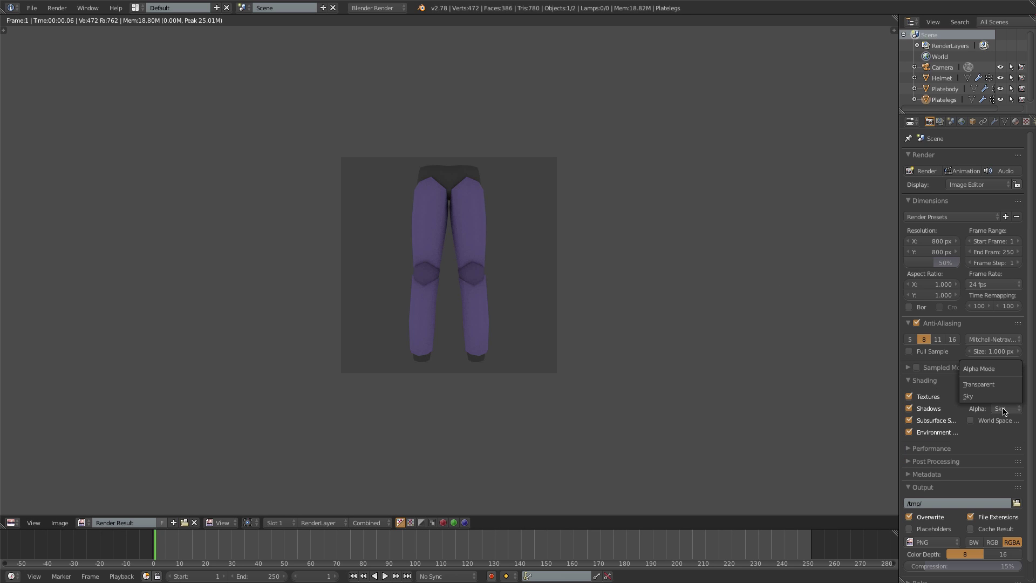
{"action": "left_click", "coordinate": [983, 387]}
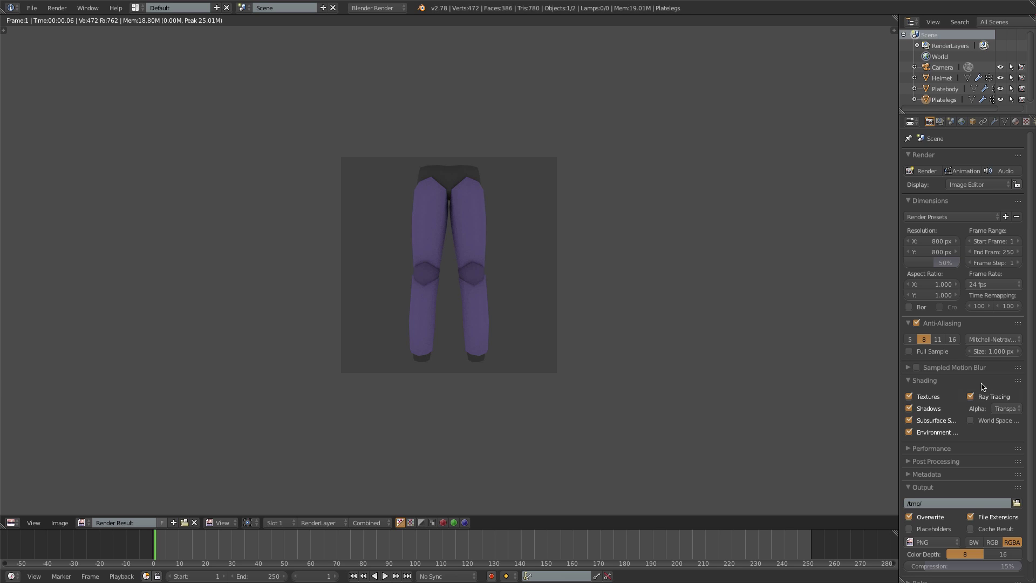
Re-render the Platelegs and zoom in on the result to inspect the checkerboard transparency.
{"action": "left_click", "coordinate": [924, 171]}
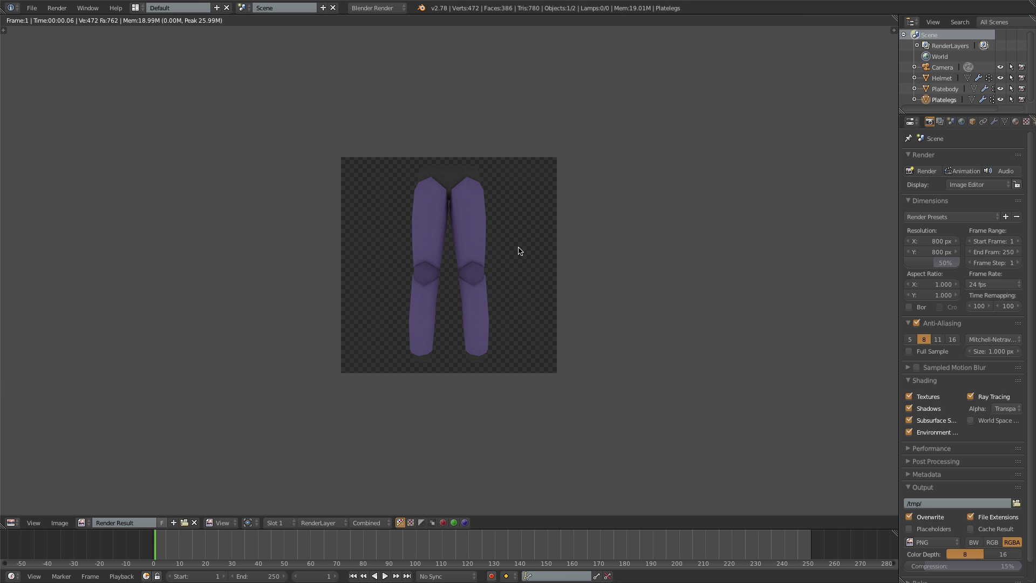
{"action": "scroll", "coordinate": [486, 254], "scroll_direction": "up", "scroll_amount": 8}
{"action": "middle_click_drag", "start_coordinate": [391, 204], "coordinate": [414, 339]}
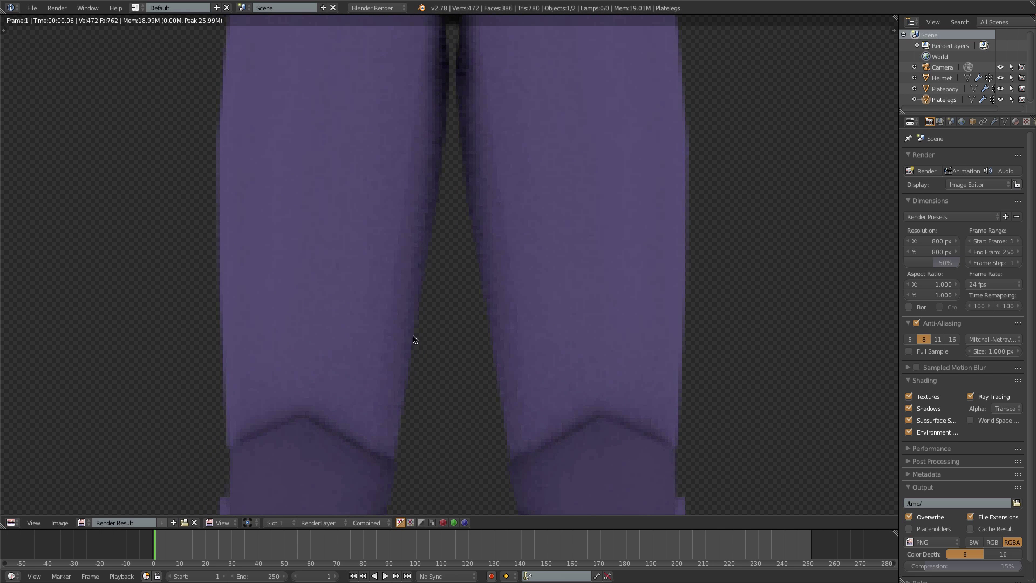
{"action": "scroll", "coordinate": [420, 243], "scroll_direction": "down", "scroll_amount": 6}
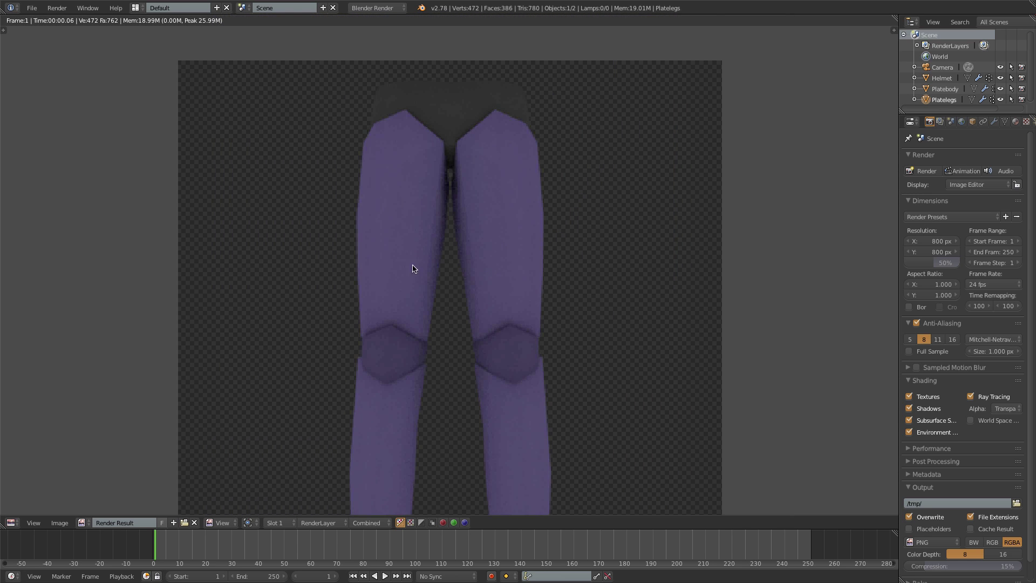
Raise ambient occlusion gather samples from 5 to 10 and re-render the Platelegs.
{"action": "left_click", "coordinate": [962, 121]}
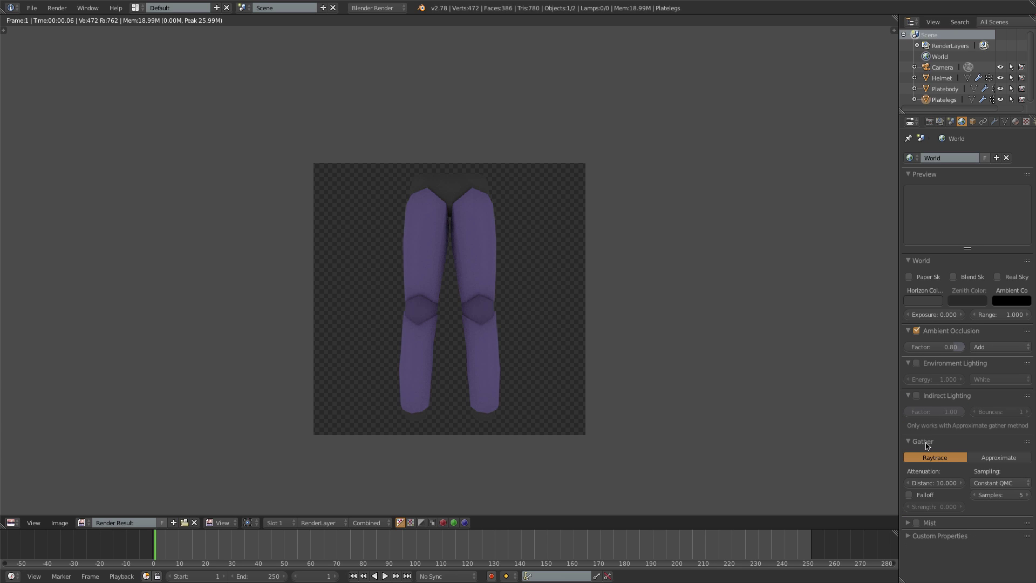
{"action": "left_click", "coordinate": [995, 495]}
{"action": "type", "text": "10"}
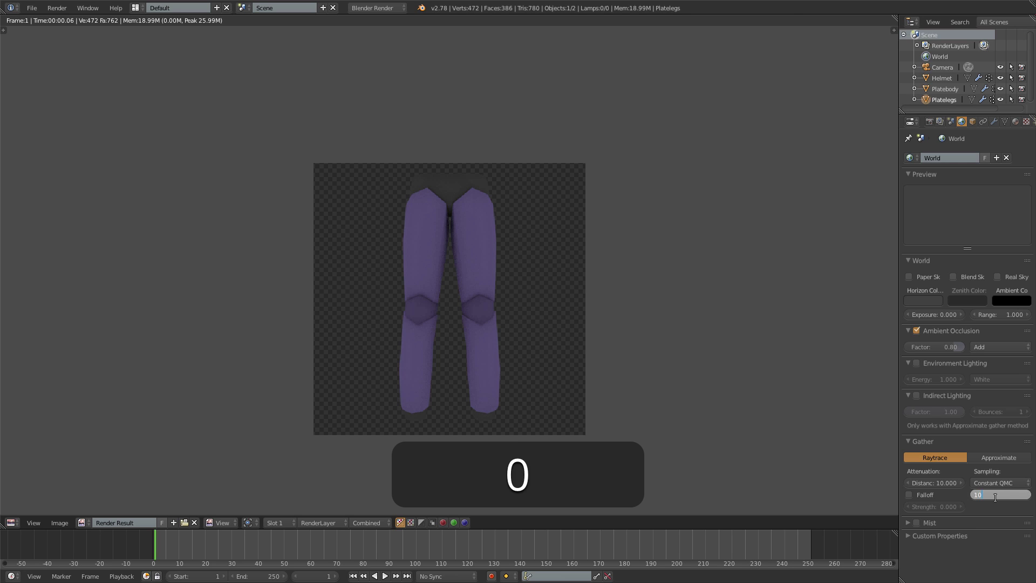
{"action": "key", "text": "Return"}
{"action": "key", "text": "F12"}
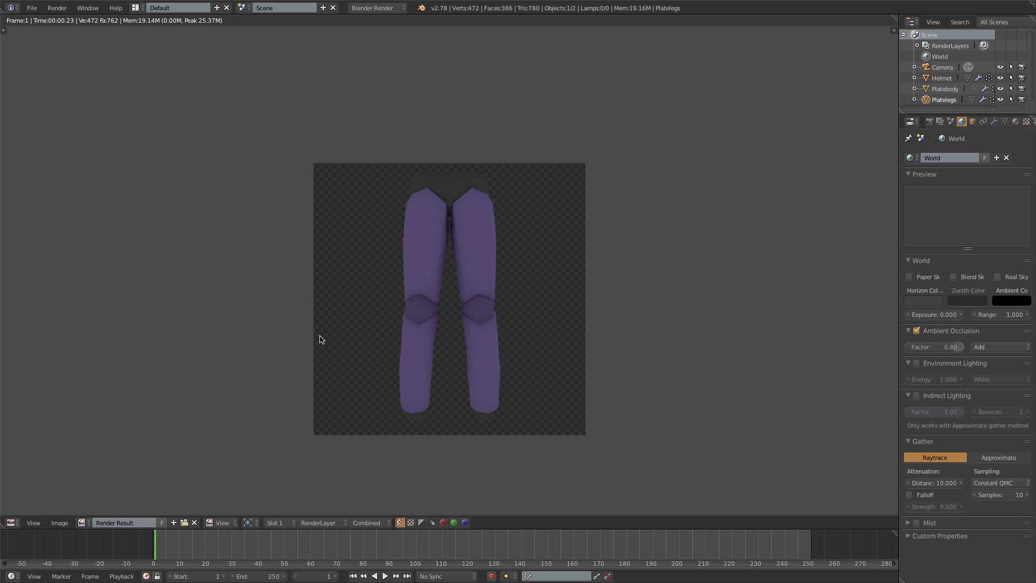
Save the render to the Desktop as 'Platelegs icon.png'.
{"action": "left_click", "coordinate": [61, 523]}
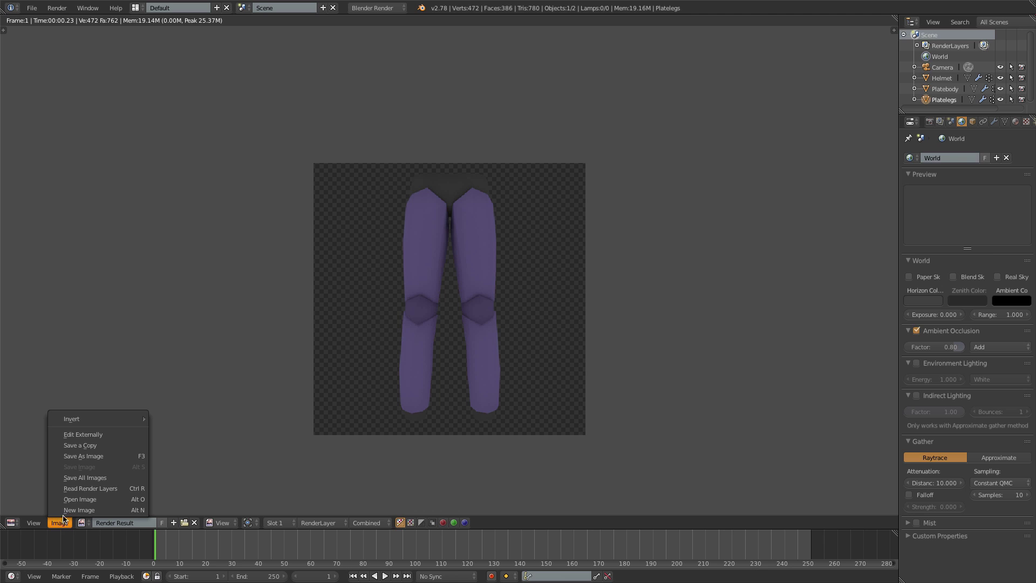
{"action": "left_click", "coordinate": [83, 457]}
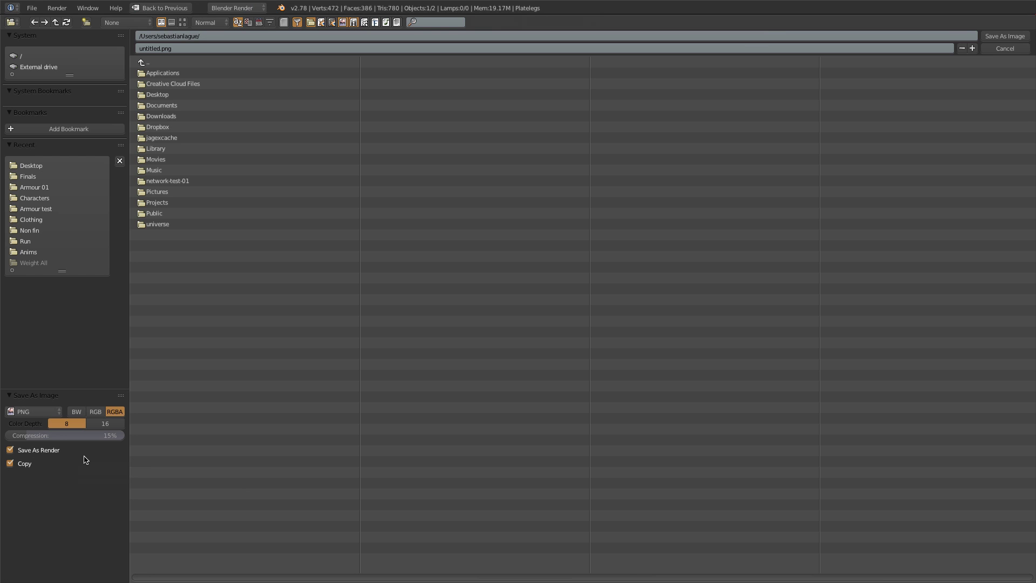
{"action": "left_click", "coordinate": [31, 166]}
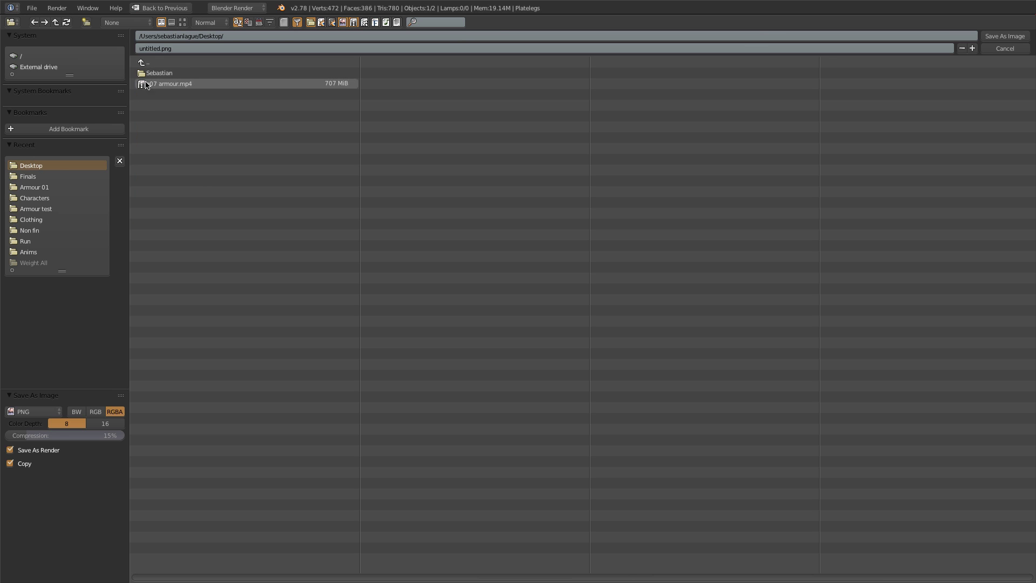
{"action": "left_click", "coordinate": [159, 48]}
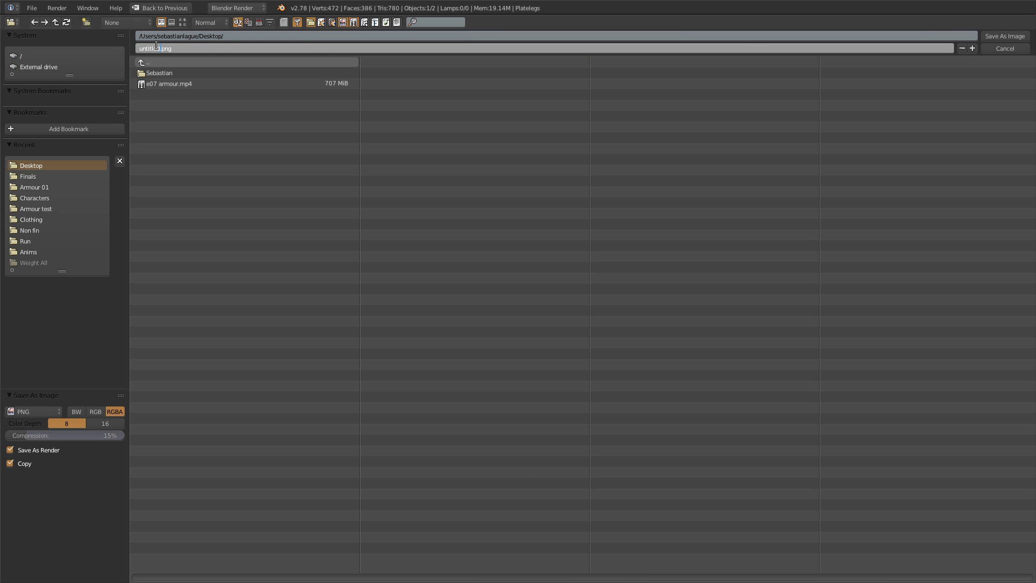
{"action": "left_click_drag", "start_coordinate": [159, 45], "coordinate": [121, 42]}
{"action": "type", "text": "Platelegs i"}
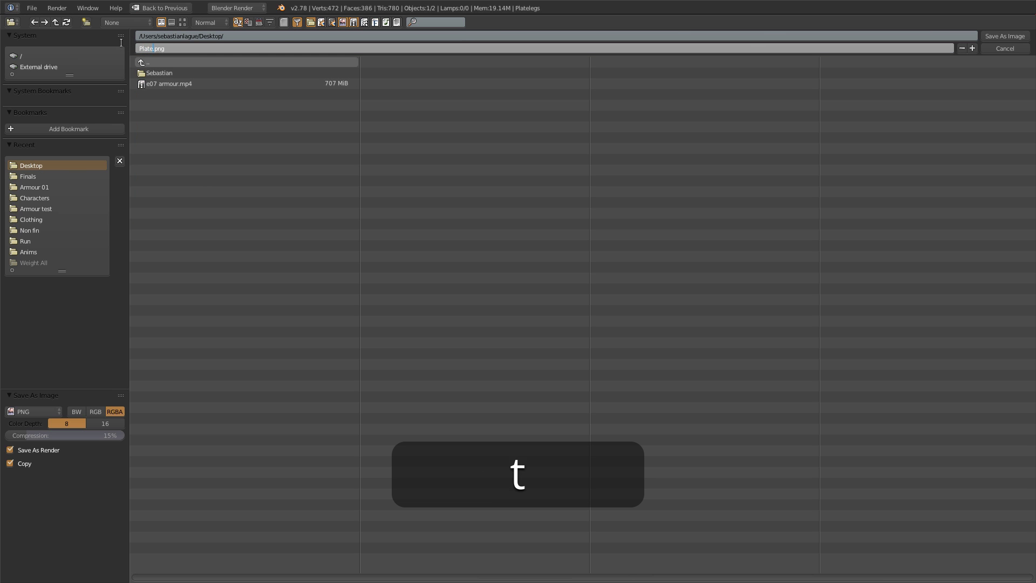
{"action": "type", "text": "n"}
{"action": "key", "text": "Return"}
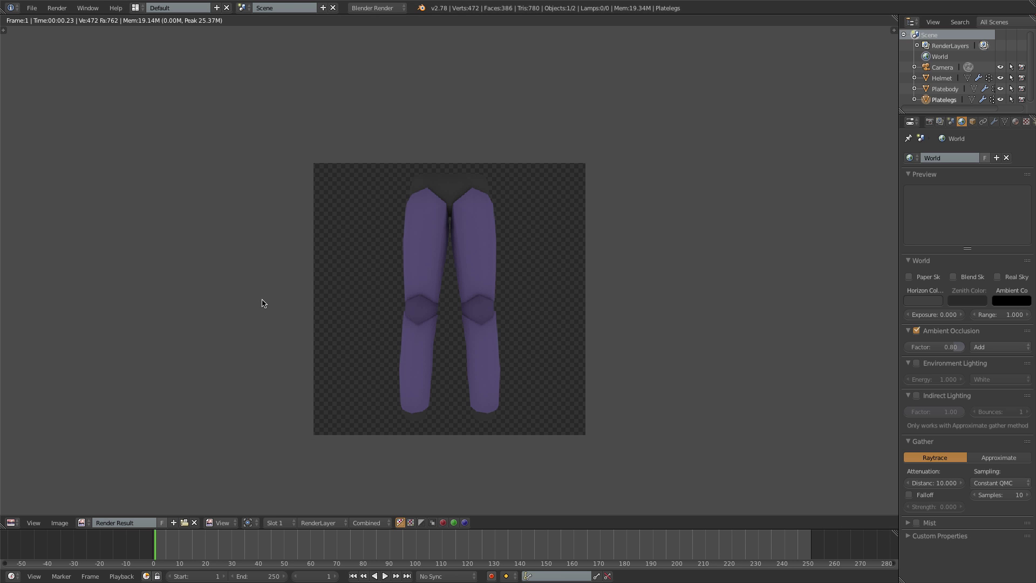
In the 3D View with the Platebody layer shown, enlarge the platebody and raise it along Z.
{"action": "left_click", "coordinate": [12, 521]}
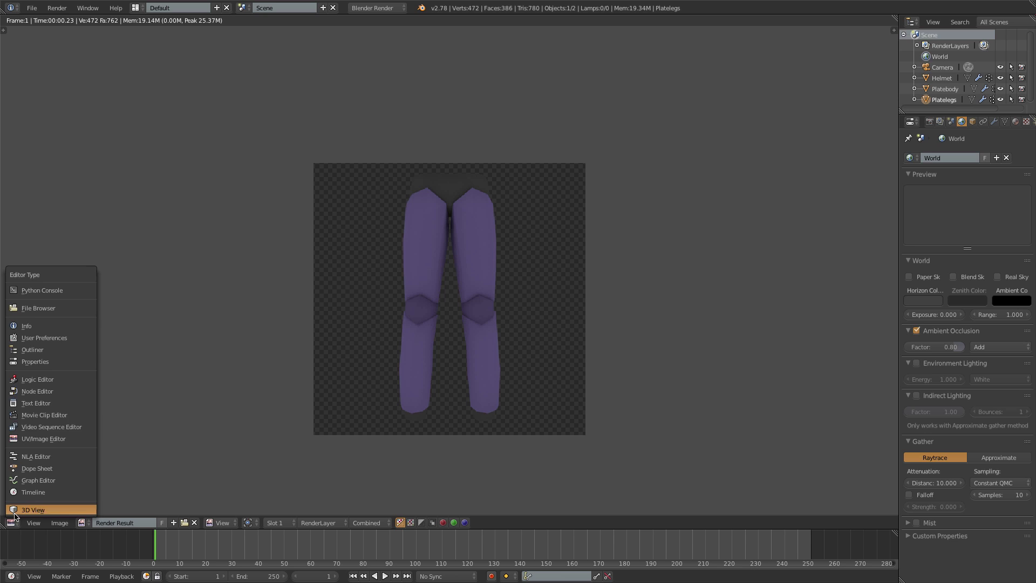
{"action": "left_click", "coordinate": [14, 511]}
{"action": "left_click", "coordinate": [335, 521]}
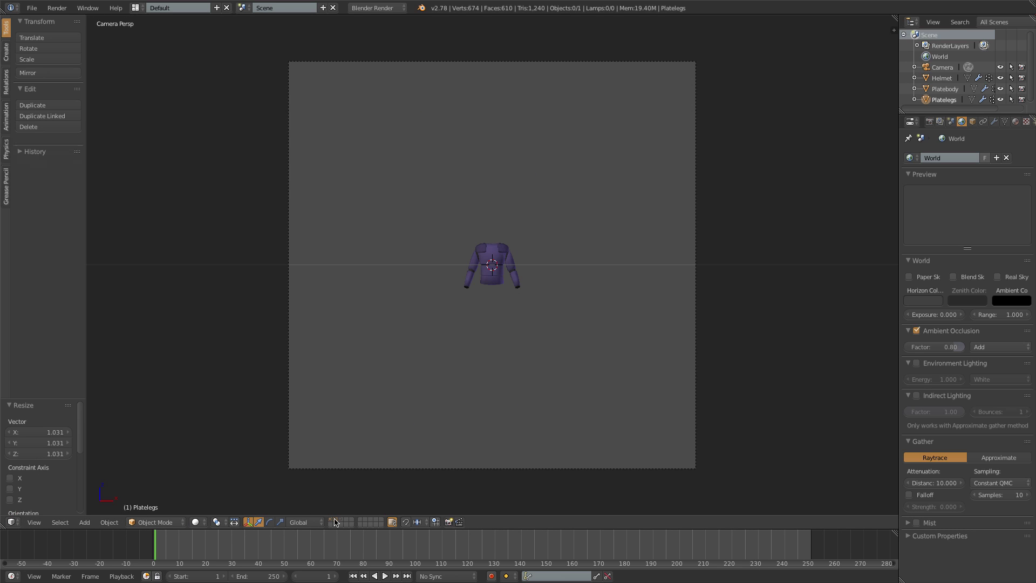
{"action": "right_click", "coordinate": [500, 281]}
{"action": "key", "text": "s"}
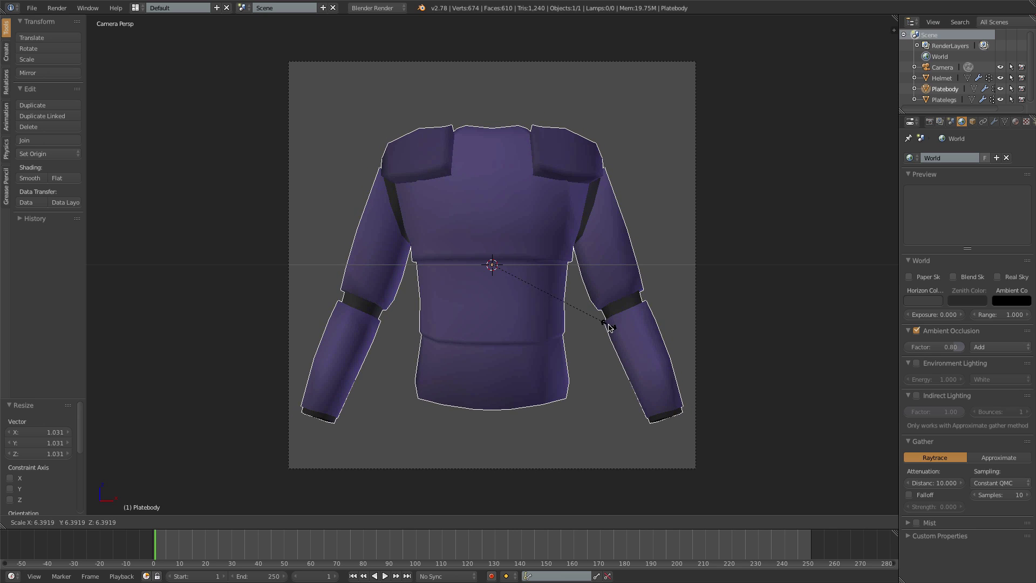
{"action": "left_click", "coordinate": [609, 323]}
{"action": "key", "text": "g"}
{"action": "key", "text": "z"}
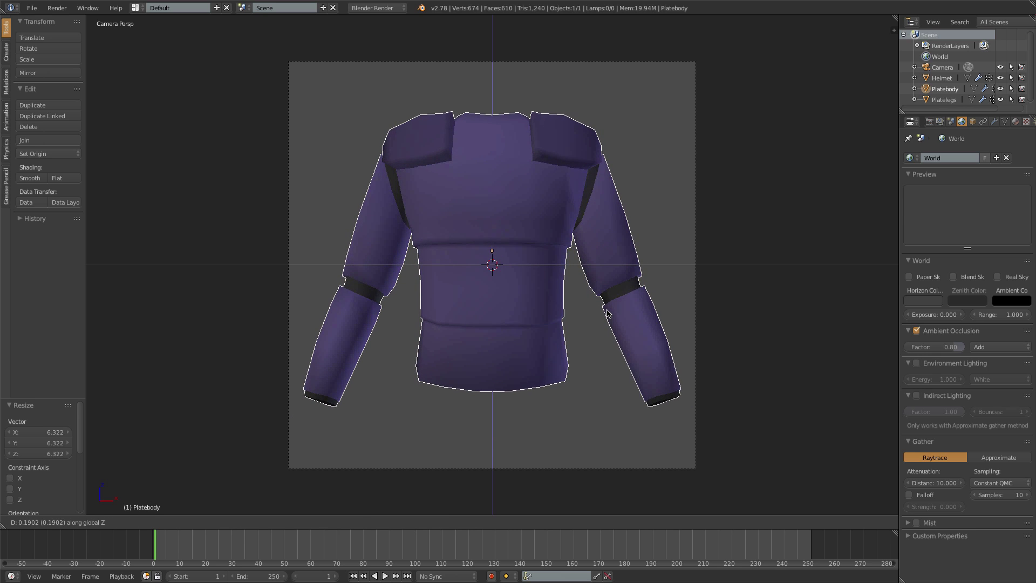
{"action": "left_click", "coordinate": [604, 312]}
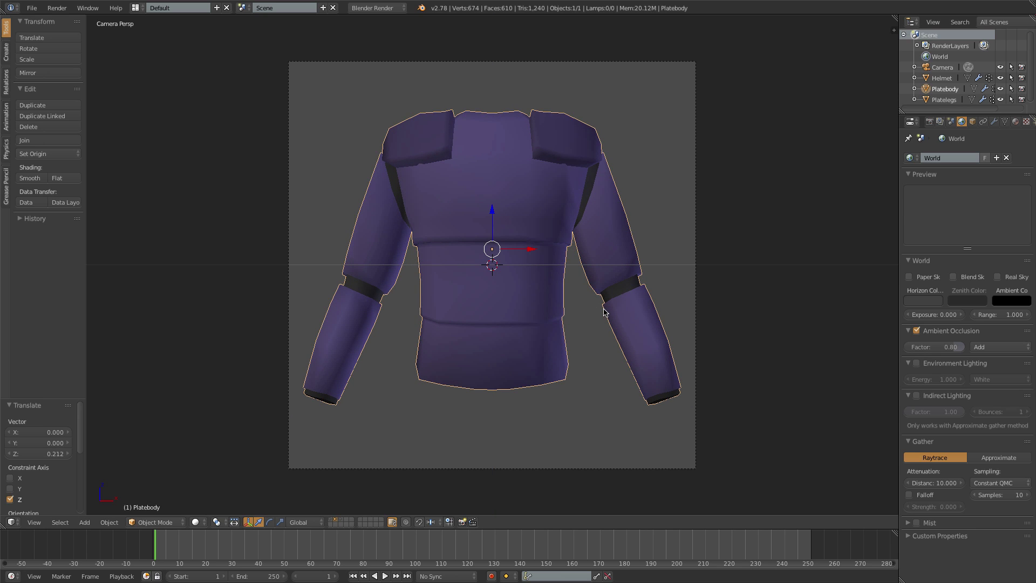
Render the platebody through the camera and save it as Platebody icon.png.
{"action": "key", "text": "F12"}
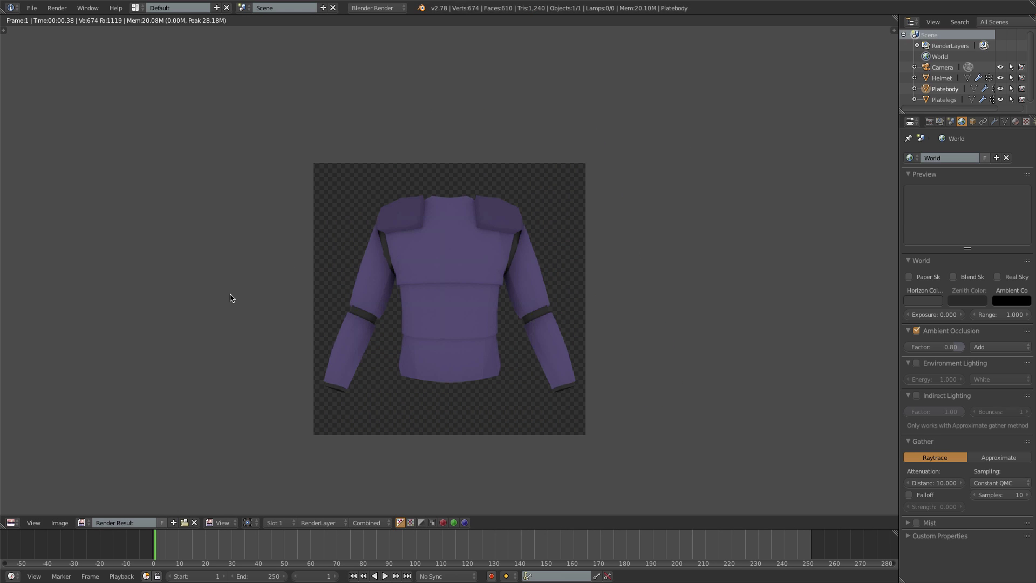
{"action": "left_click", "coordinate": [61, 524]}
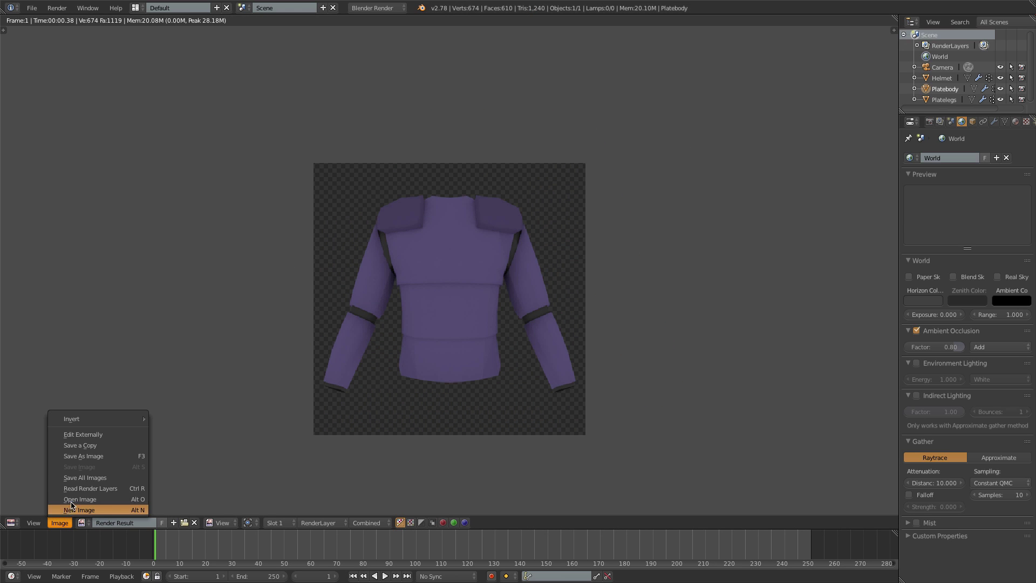
{"action": "left_click", "coordinate": [82, 456]}
{"action": "left_click", "coordinate": [162, 48]}
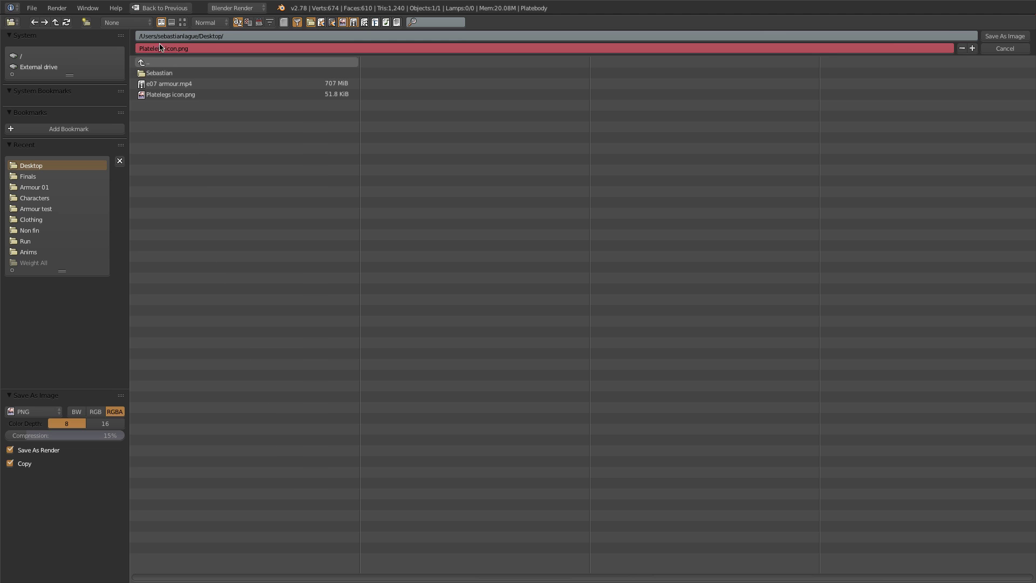
{"action": "left_click_drag", "start_coordinate": [163, 48], "coordinate": [133, 46]}
{"action": "type", "text": "Platebody"}
{"action": "key", "text": "Return"}
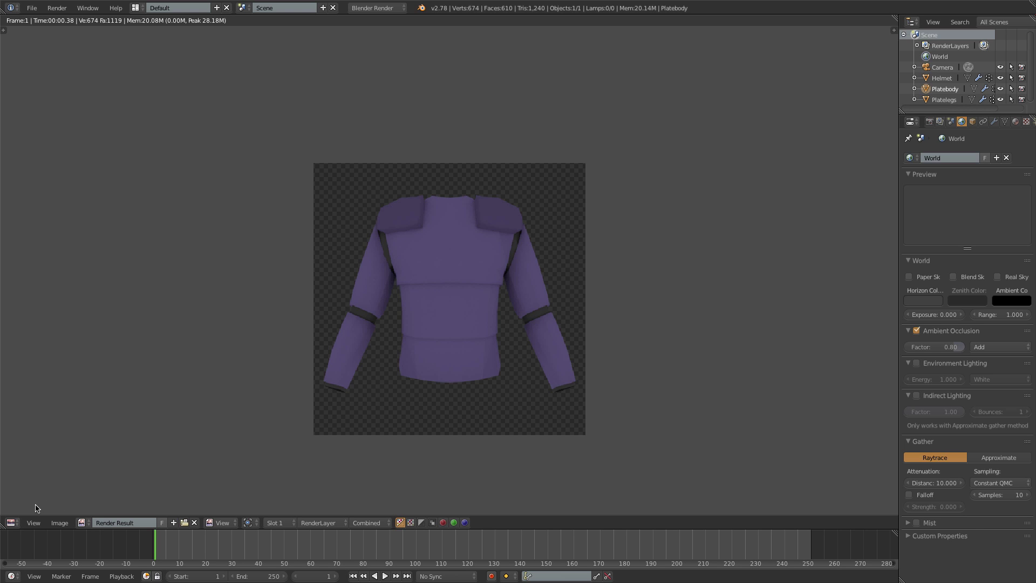
In the 3D View with the Helmet layer shown, enlarge the helmet and raise it to Z 0.285.
{"action": "left_click", "coordinate": [10, 524]}
{"action": "left_click", "coordinate": [48, 504]}
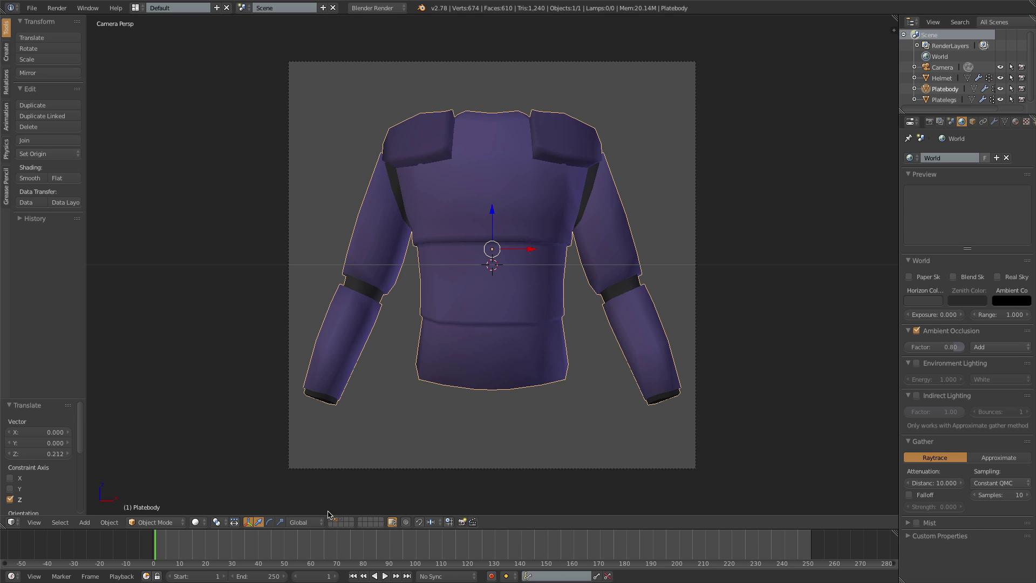
{"action": "left_click", "coordinate": [341, 522]}
{"action": "right_click", "coordinate": [493, 265]}
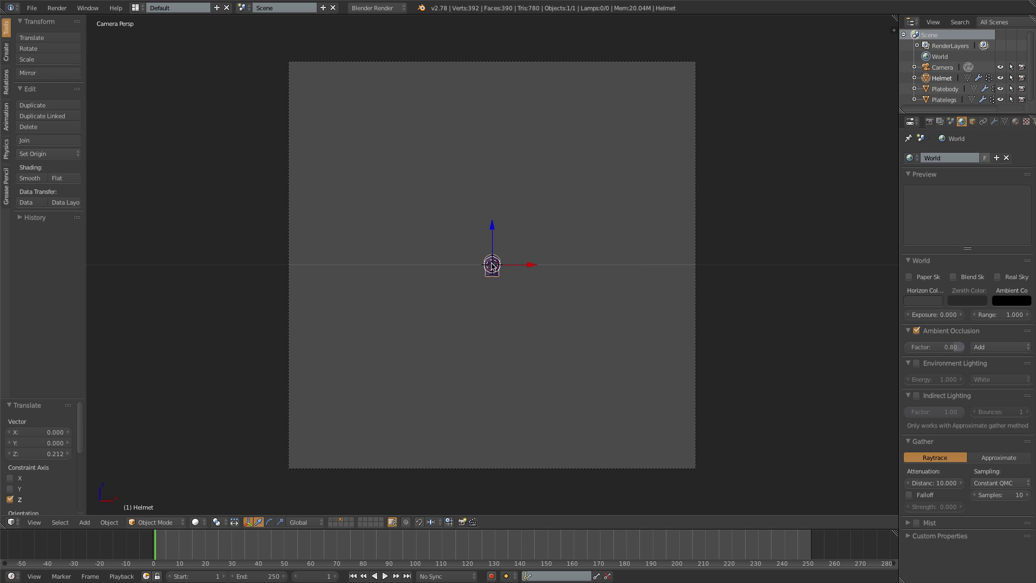
{"action": "key", "text": "s"}
{"action": "left_click", "coordinate": [759, 426]}
{"action": "key", "text": "g"}
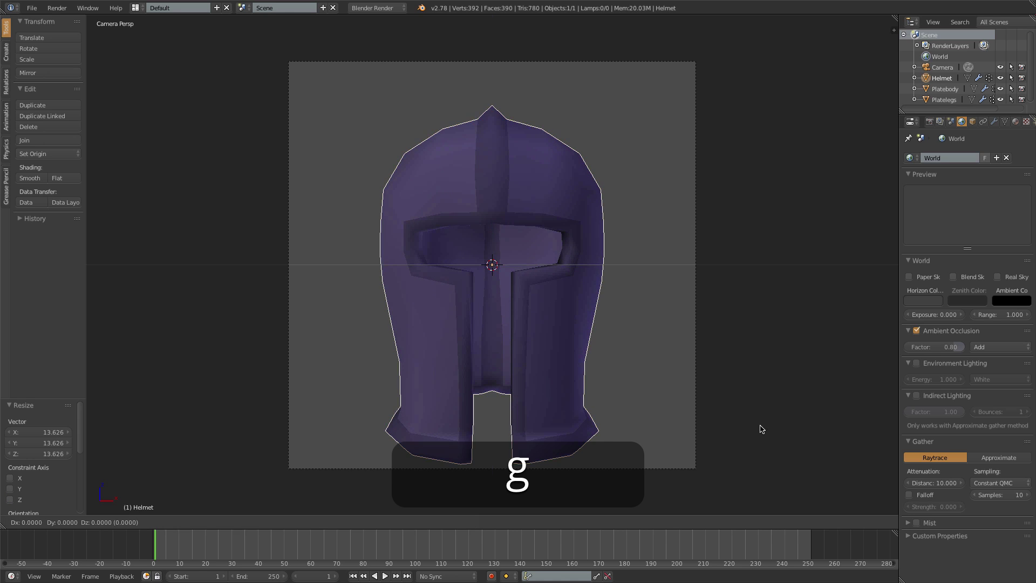
{"action": "key", "text": "z"}
{"action": "left_click", "coordinate": [761, 413]}
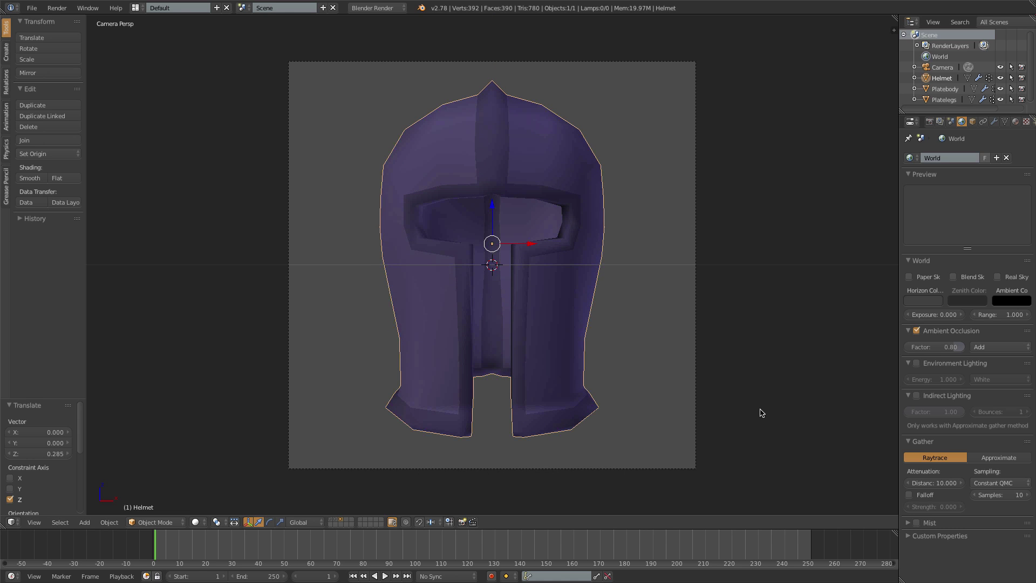
Render the helmet and save it to the Desktop as Helmet icon.png.
{"action": "key", "text": "F12"}
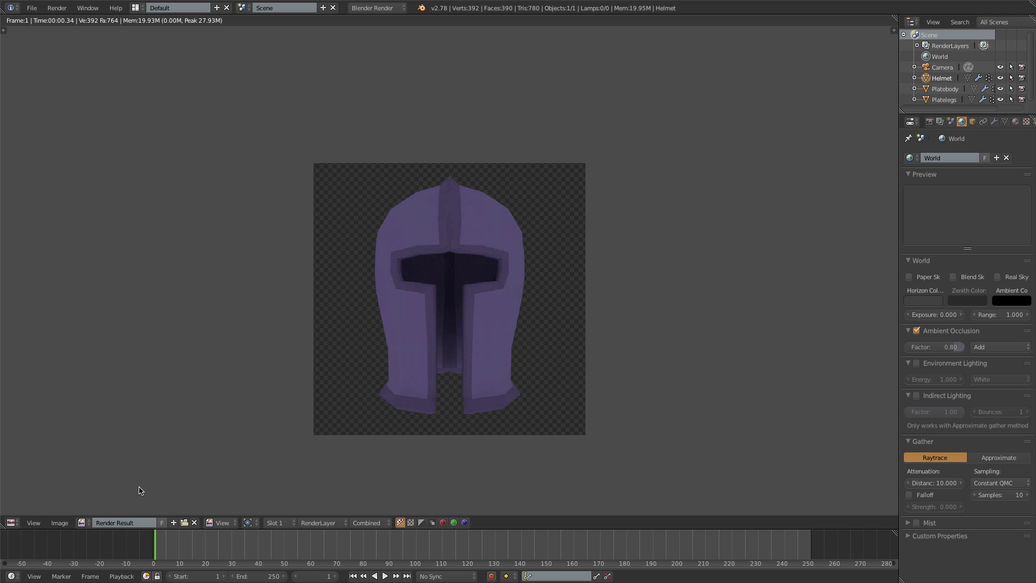
{"action": "left_click", "coordinate": [59, 523]}
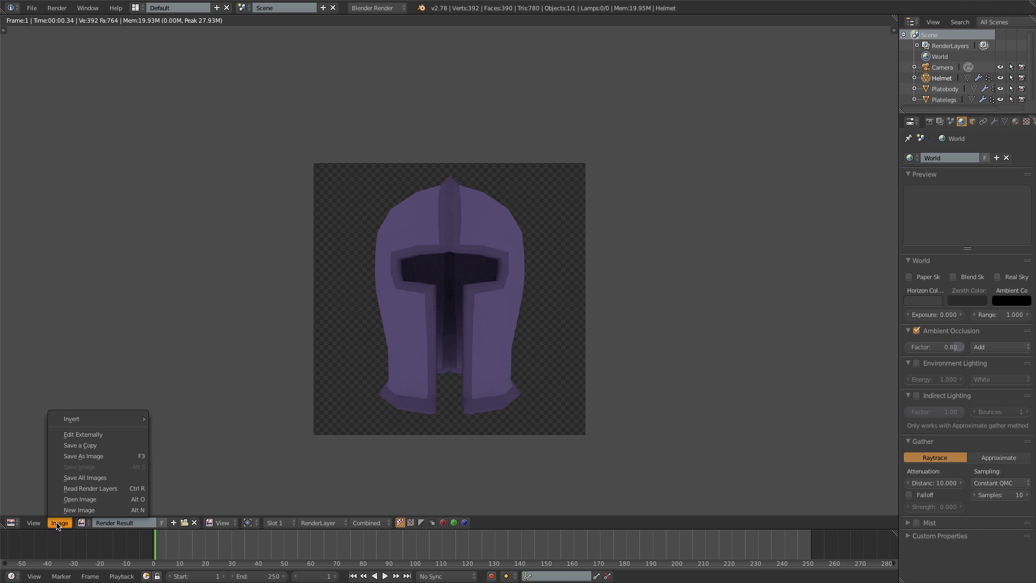
{"action": "left_click", "coordinate": [84, 456]}
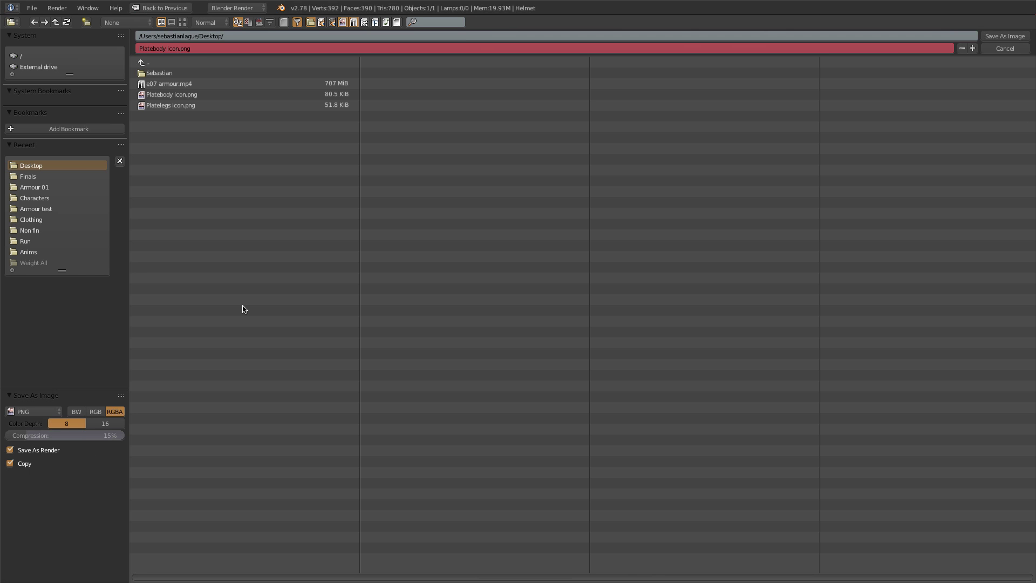
{"action": "double_click", "coordinate": [166, 48]}
{"action": "type", "text": "Hel"}
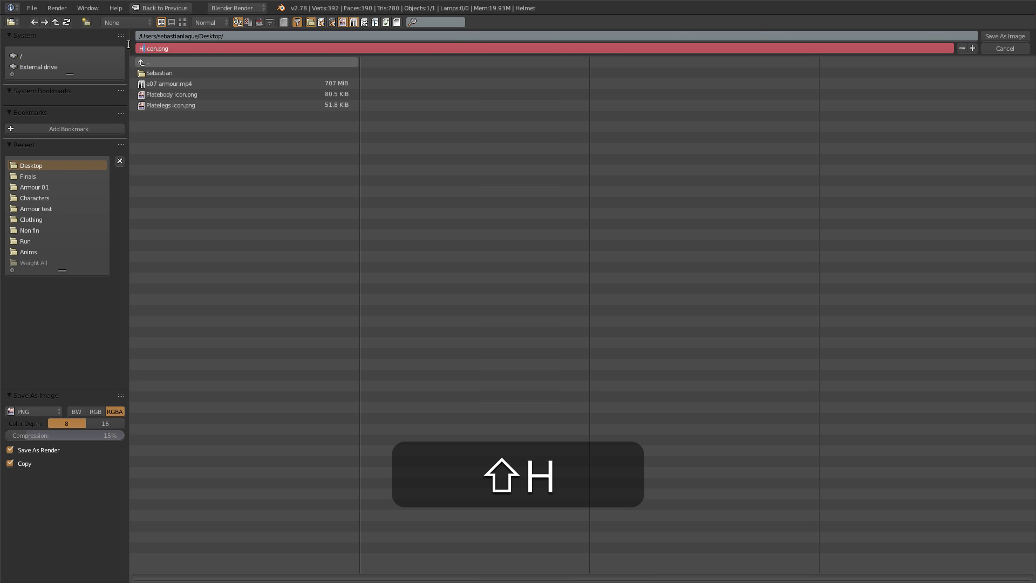
{"action": "type", "text": "met"}
{"action": "key", "text": "Return"}
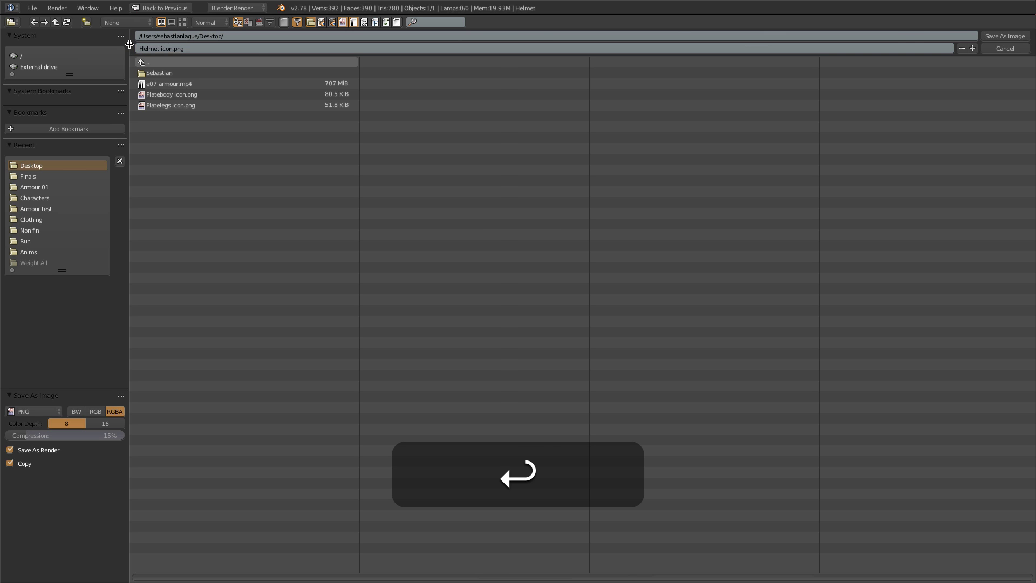
{"action": "key", "text": "Return"}
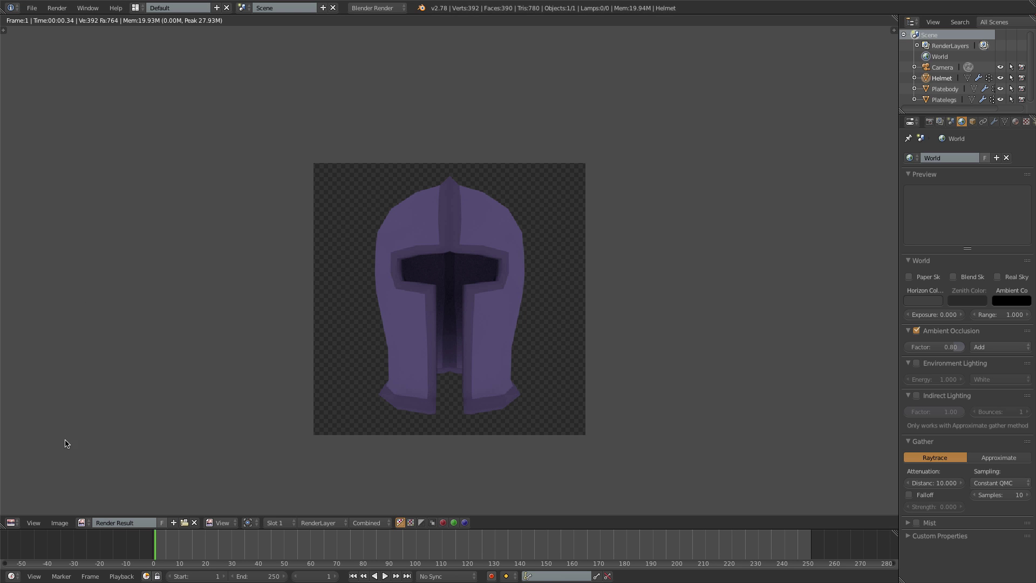
Switch the render result area back to the 3D View, showing the enlarged helmet through the camera.
{"action": "left_click", "coordinate": [12, 522]}
{"action": "left_click", "coordinate": [33, 509]}
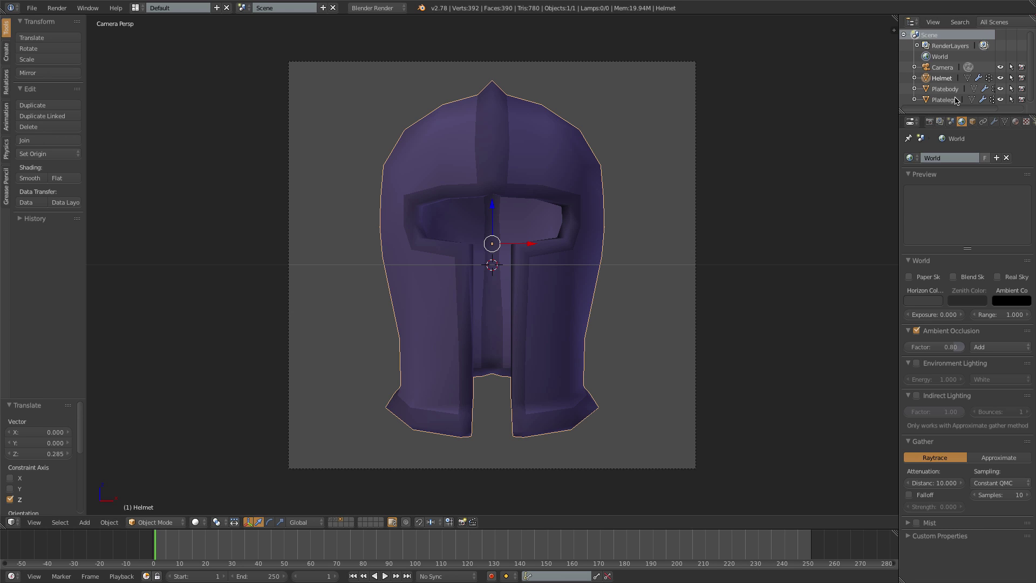
{"action": "scroll", "coordinate": [961, 94], "scroll_direction": "down", "scroll_amount": 1}
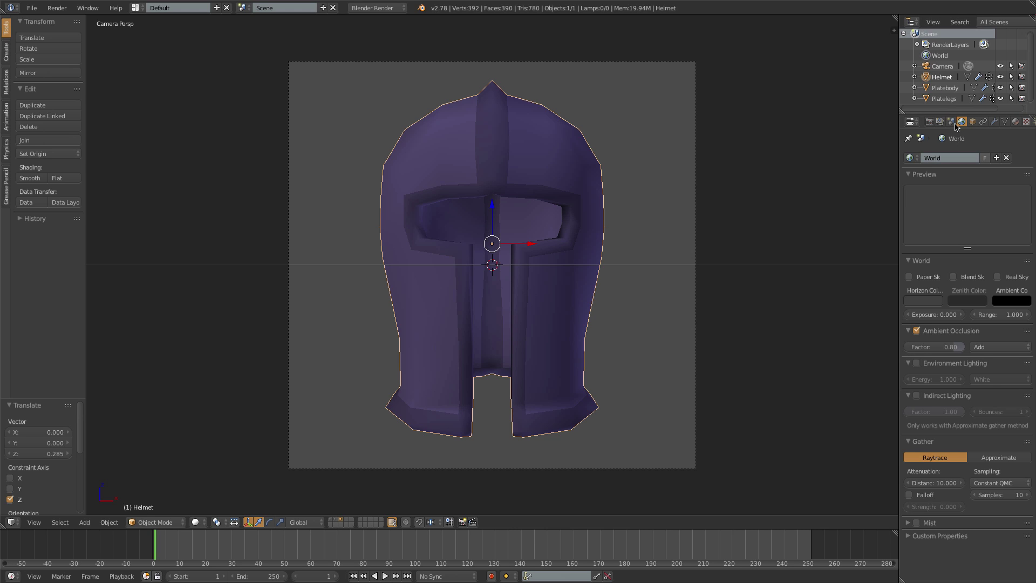